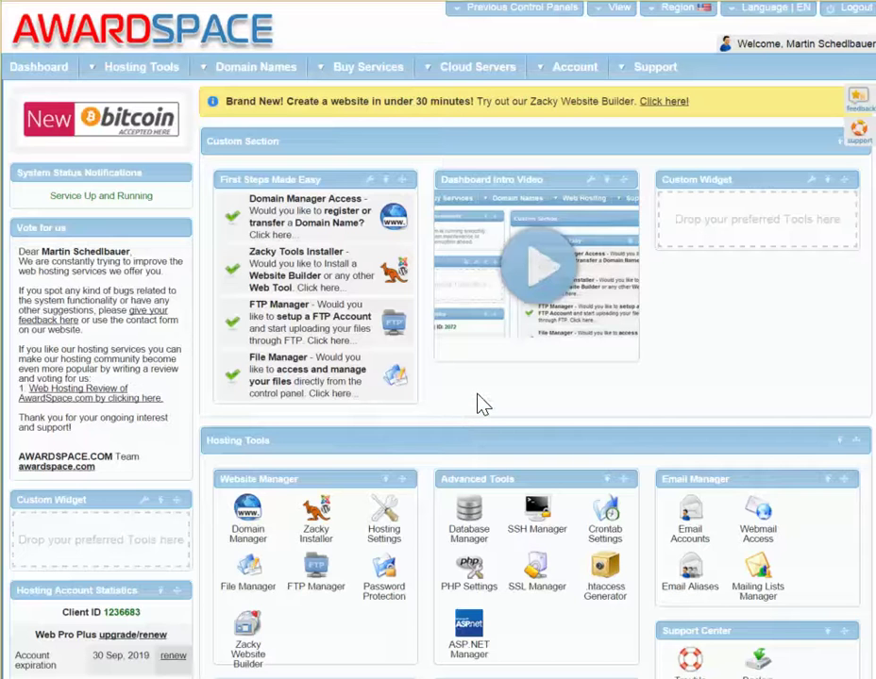
Open the MySQL database management page with the form for creating a new database
left_click(137, 76)
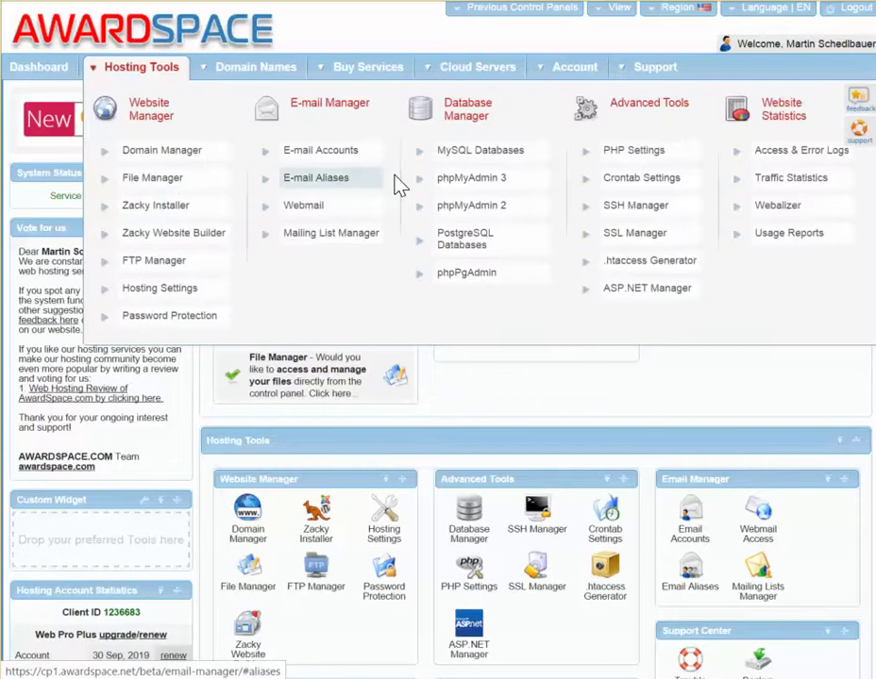
left_click(467, 153)
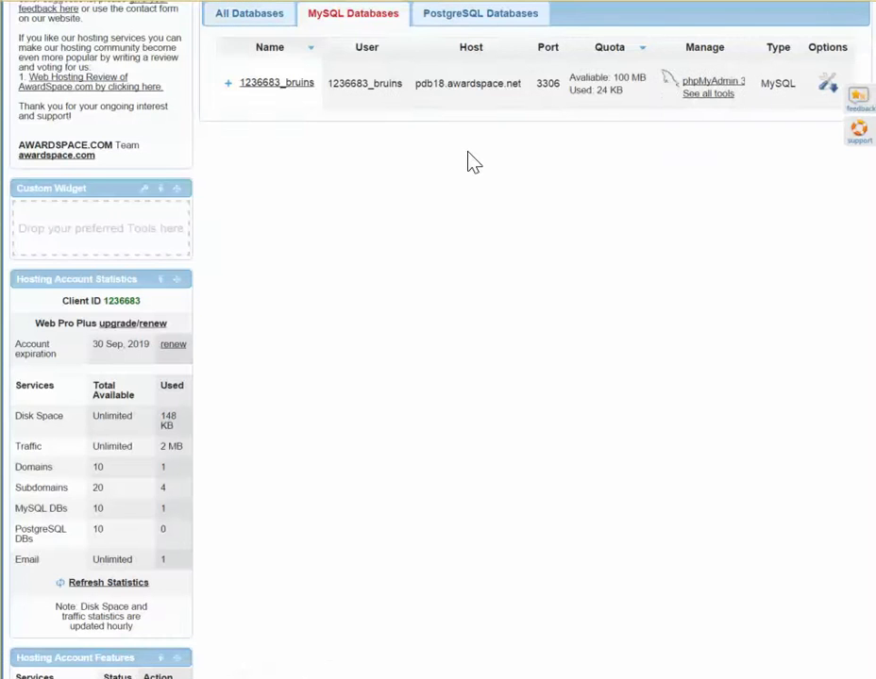
scroll(442, 274, "up", 1)
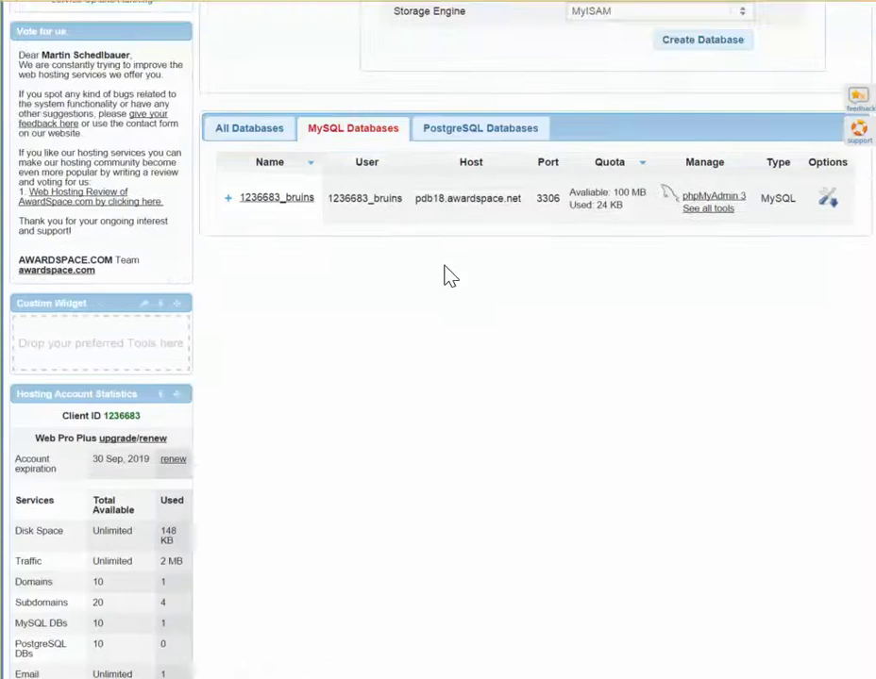
scroll(449, 300, "up", 2)
scroll(440, 309, "up", 1)
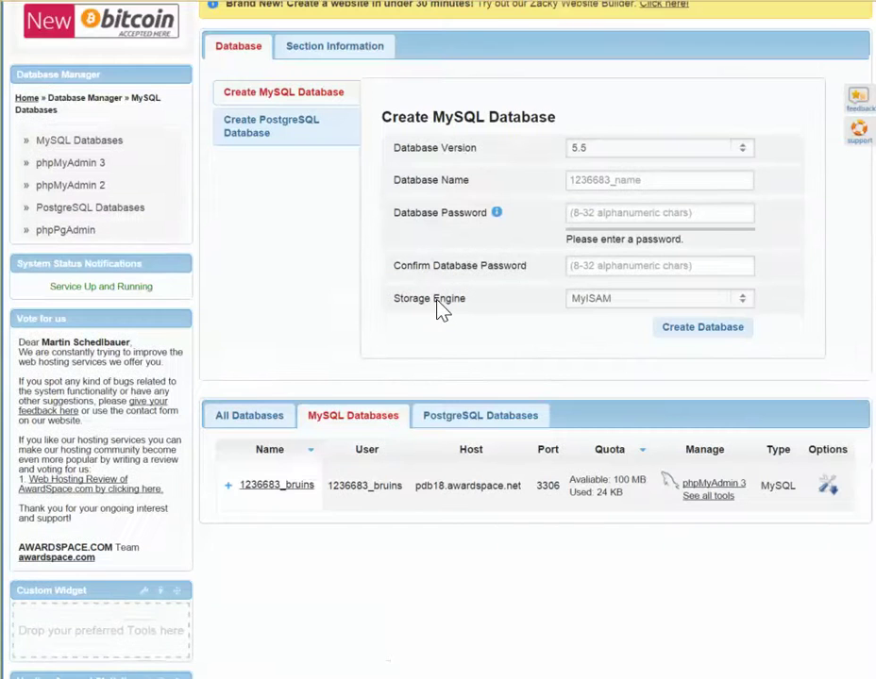
scroll(439, 310, "up", 1)
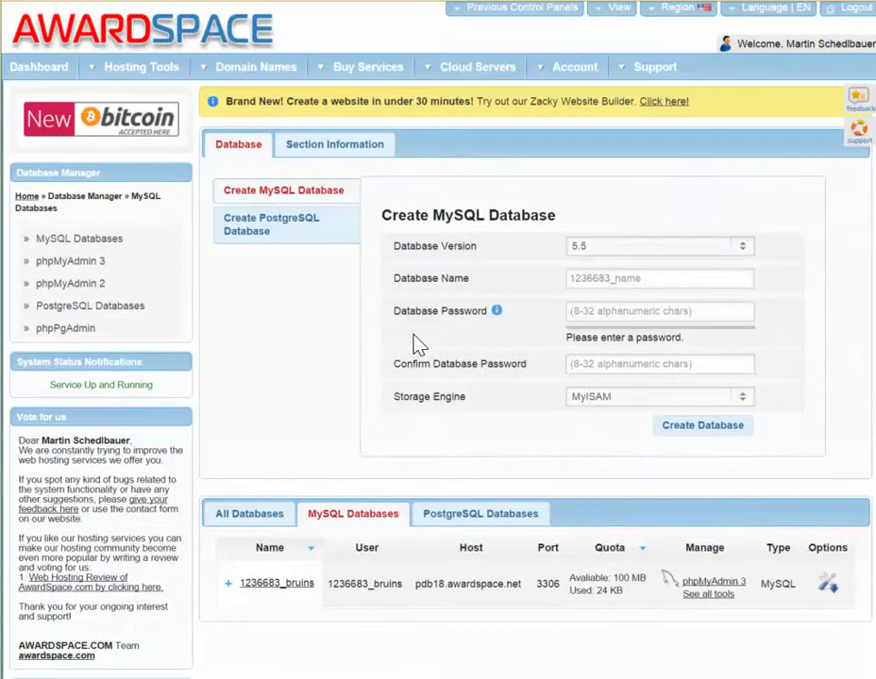
Create a MySQL database with the name suffix players, entering and confirming the database password
left_click(650, 280)
type("players")
left_click(613, 314)
mouse_move(500, 320)
type("******")
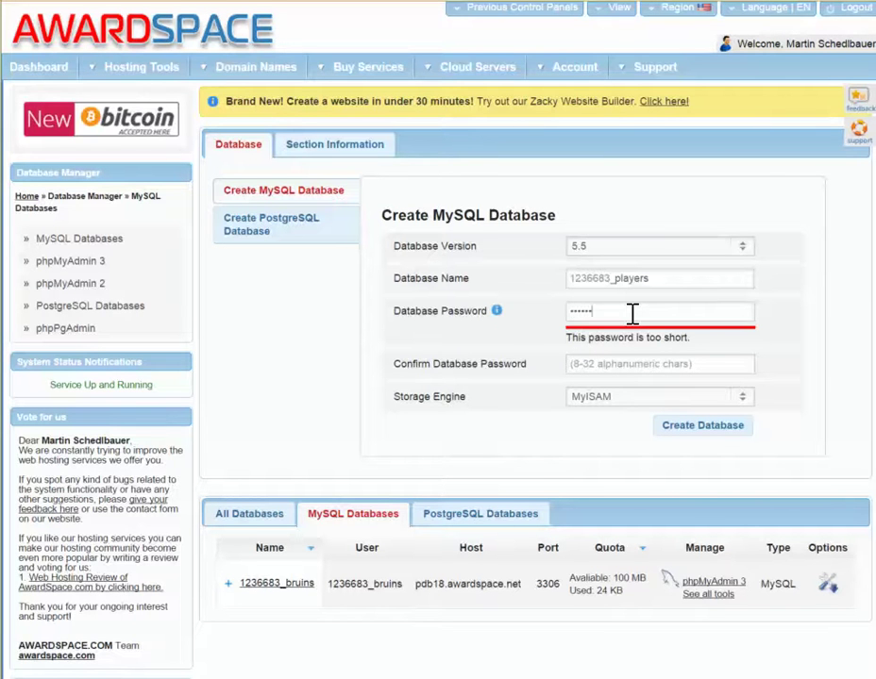
type("*******")
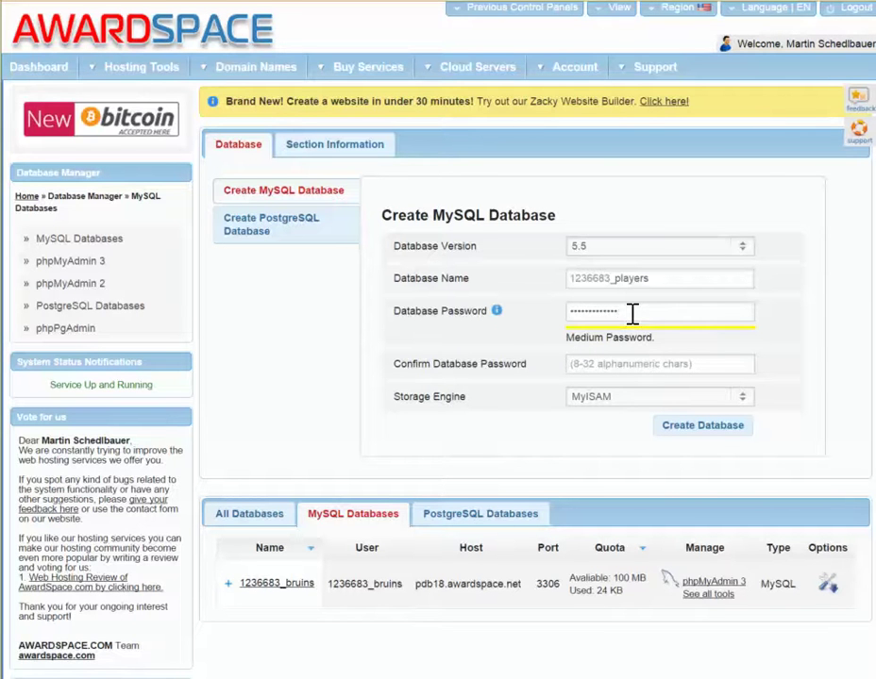
left_click(596, 364)
type("*************")
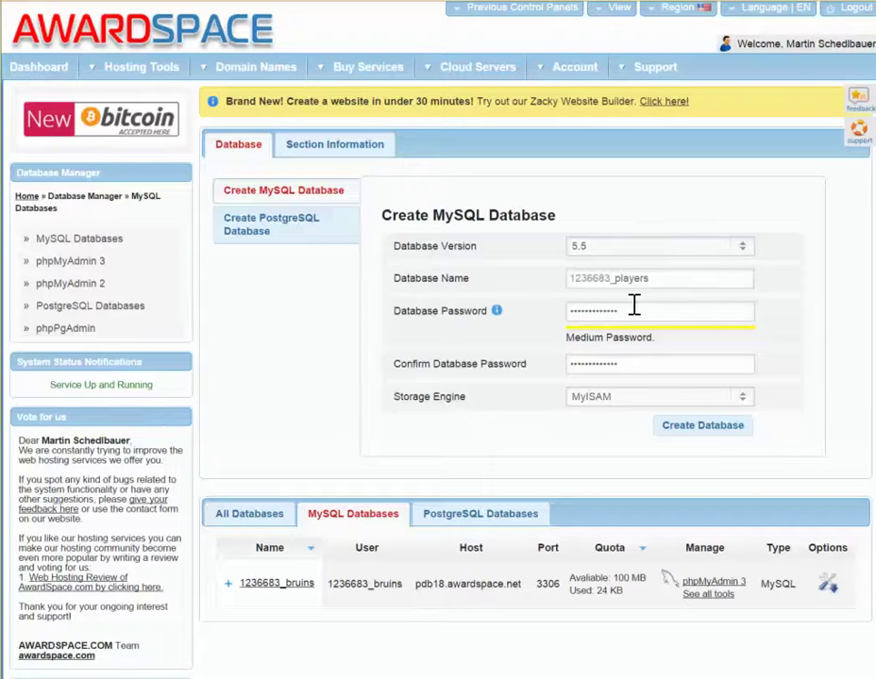
left_click(699, 430)
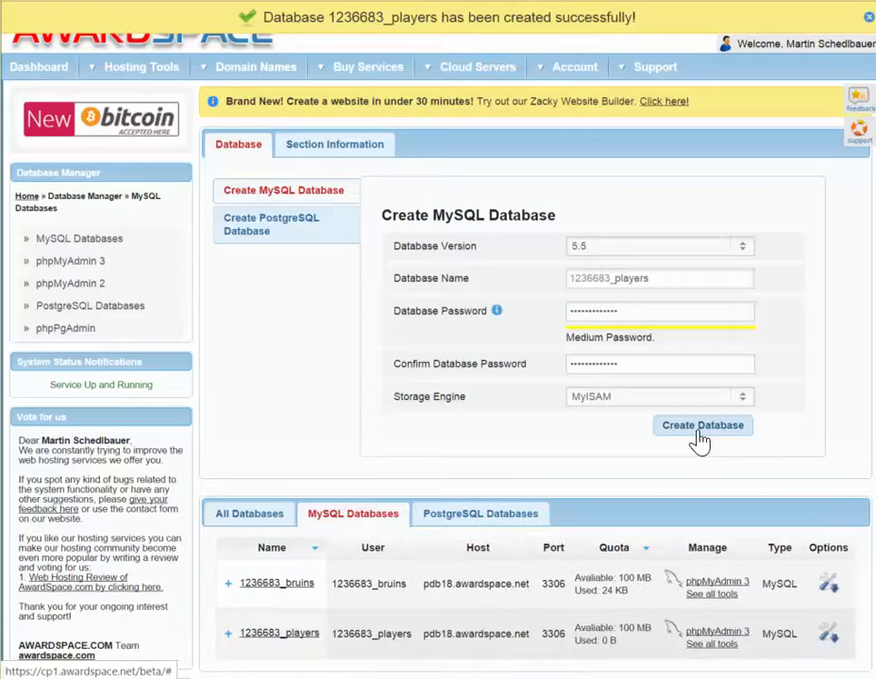
Show the management tools of the new players database and open it in phpMyAdmin 3
scroll(342, 361, "down", 2)
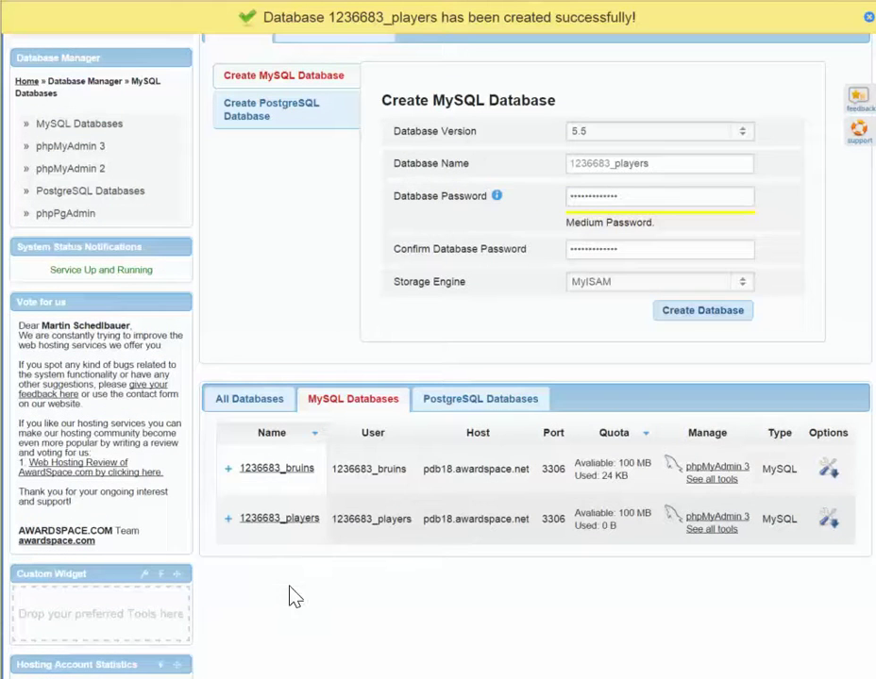
left_click(270, 525)
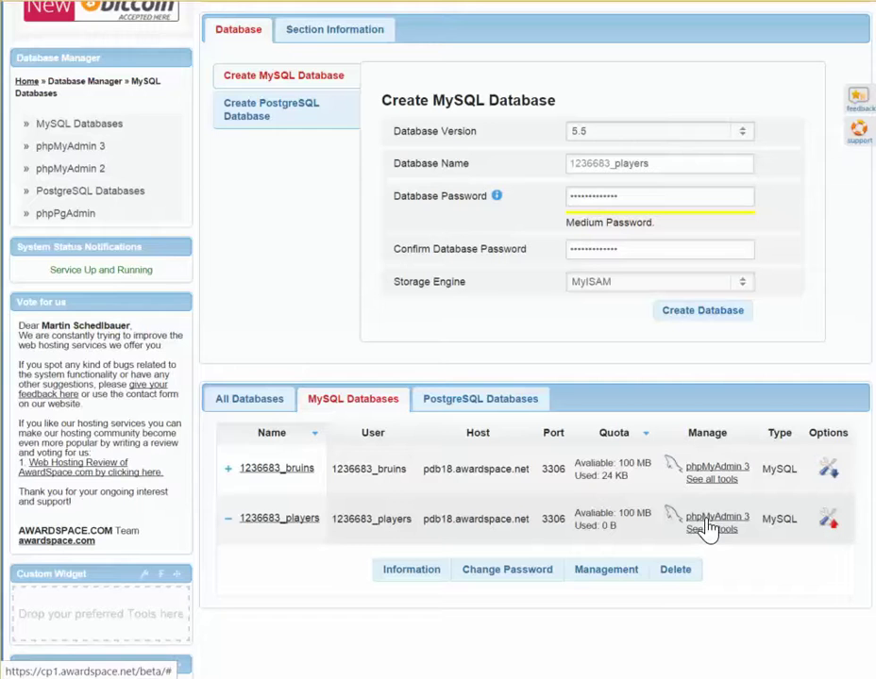
left_click(606, 579)
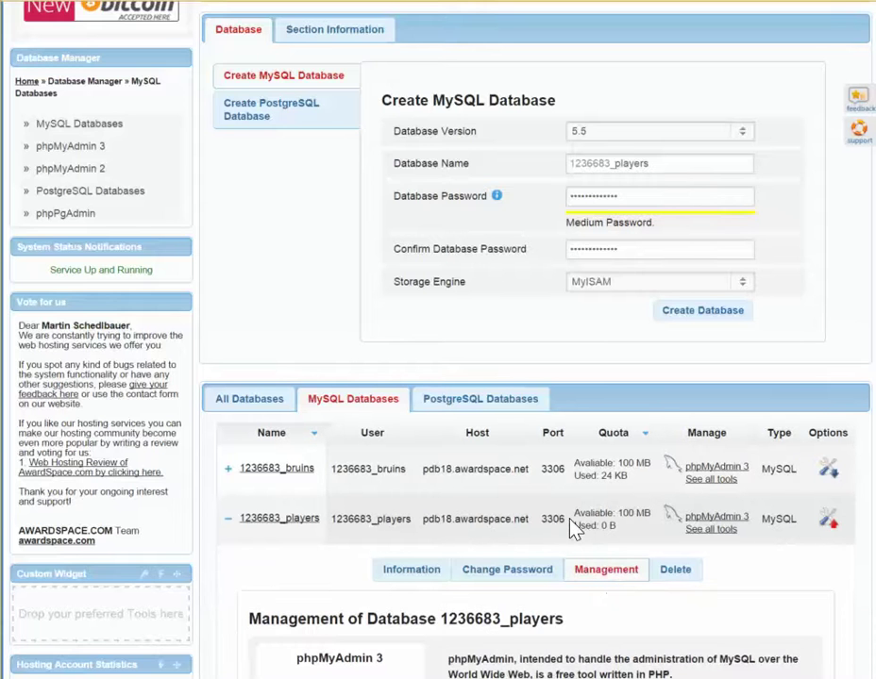
scroll(585, 566, "down", 4)
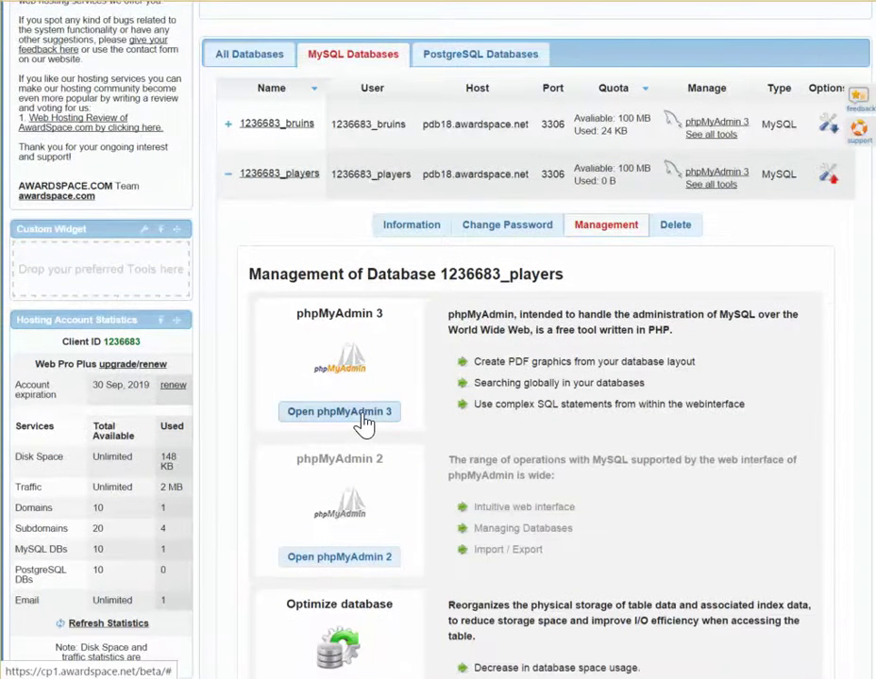
left_click(726, 185)
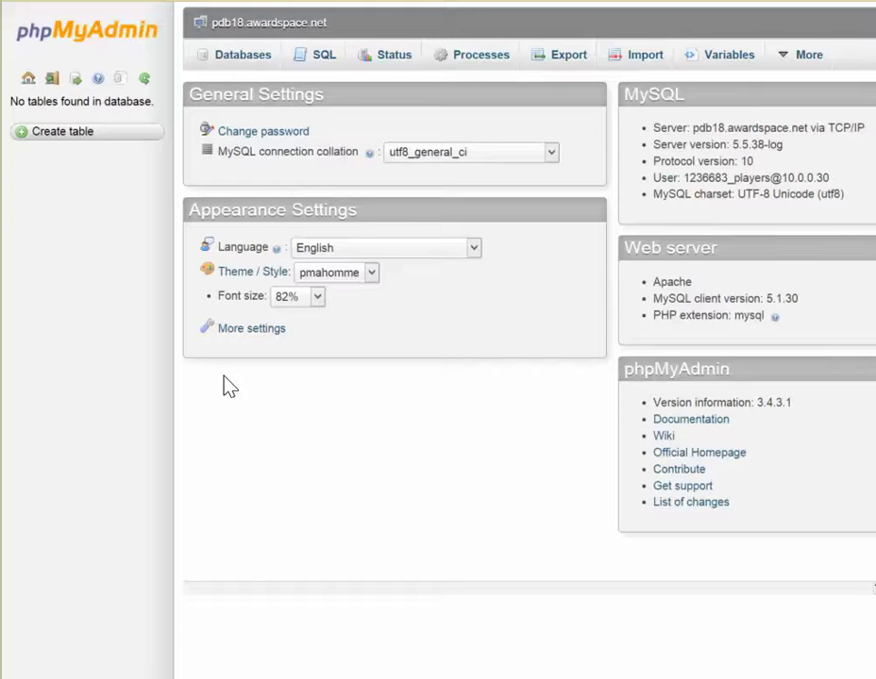
Start a new table named players and define its first column as p_name, type VARCHAR, length 256
left_click(78, 139)
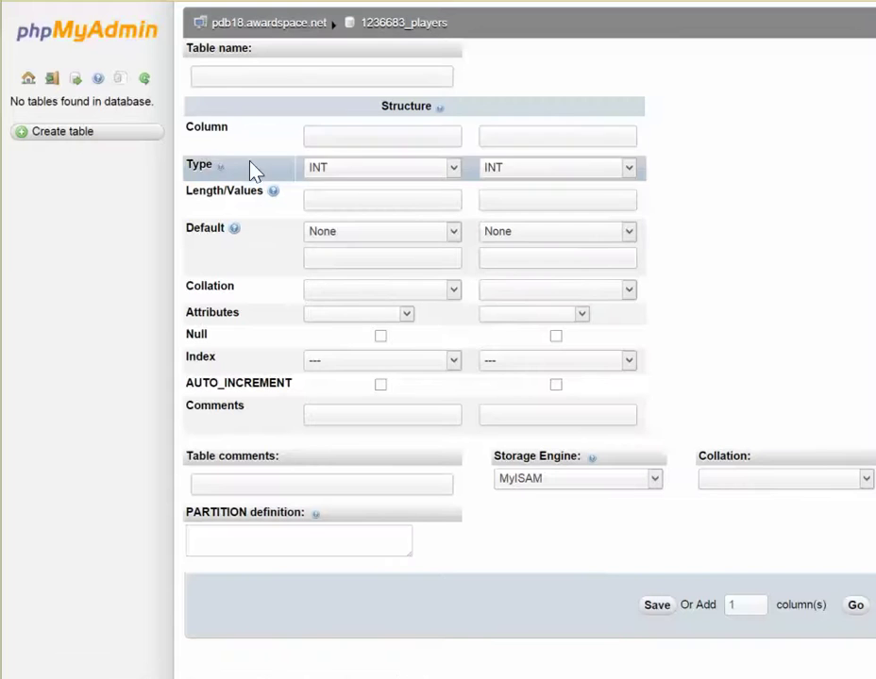
left_click(244, 76)
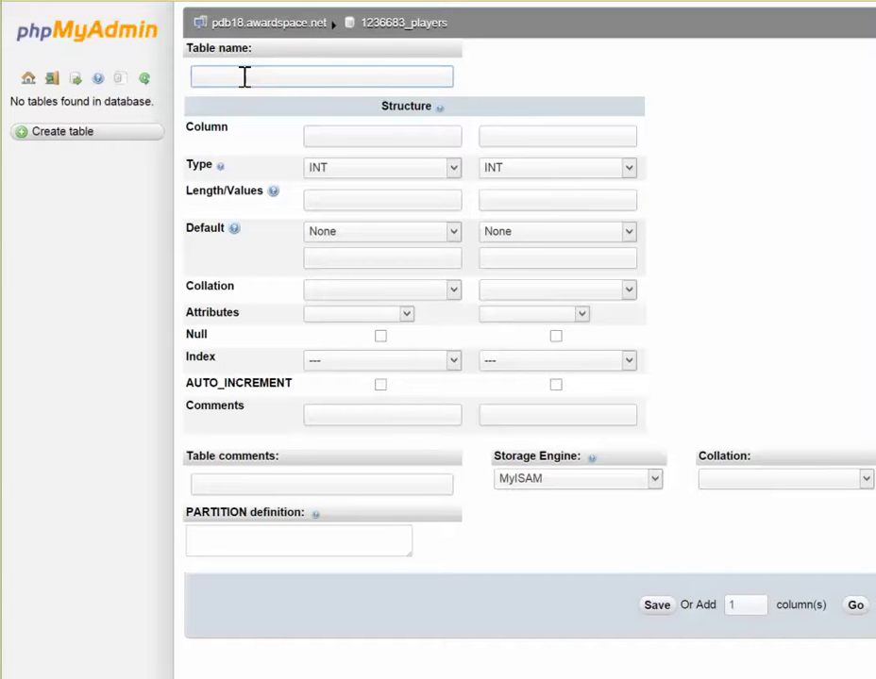
type("players")
left_click(326, 137)
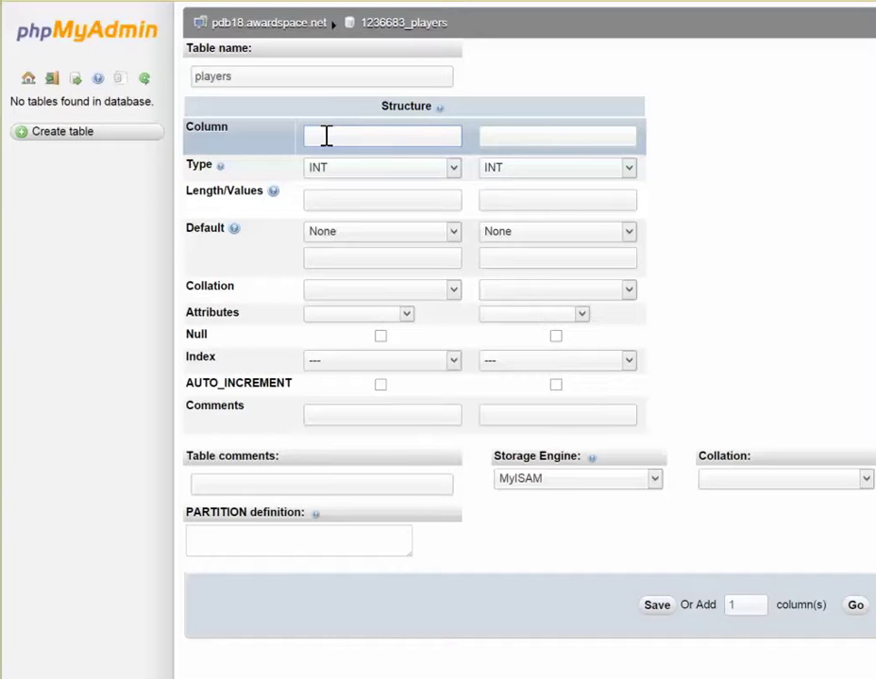
type("p_name")
left_click(454, 170)
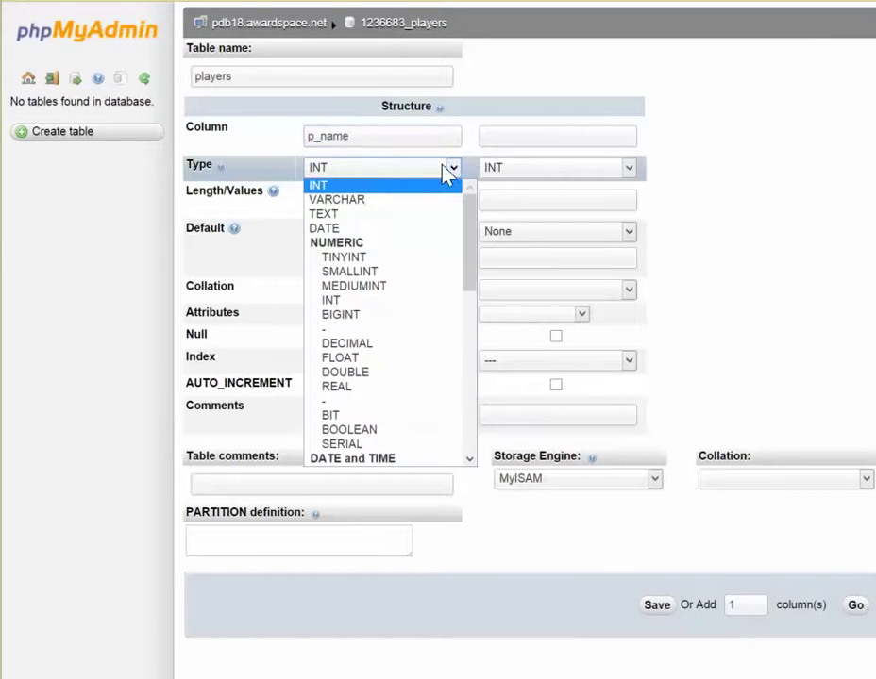
left_click(360, 205)
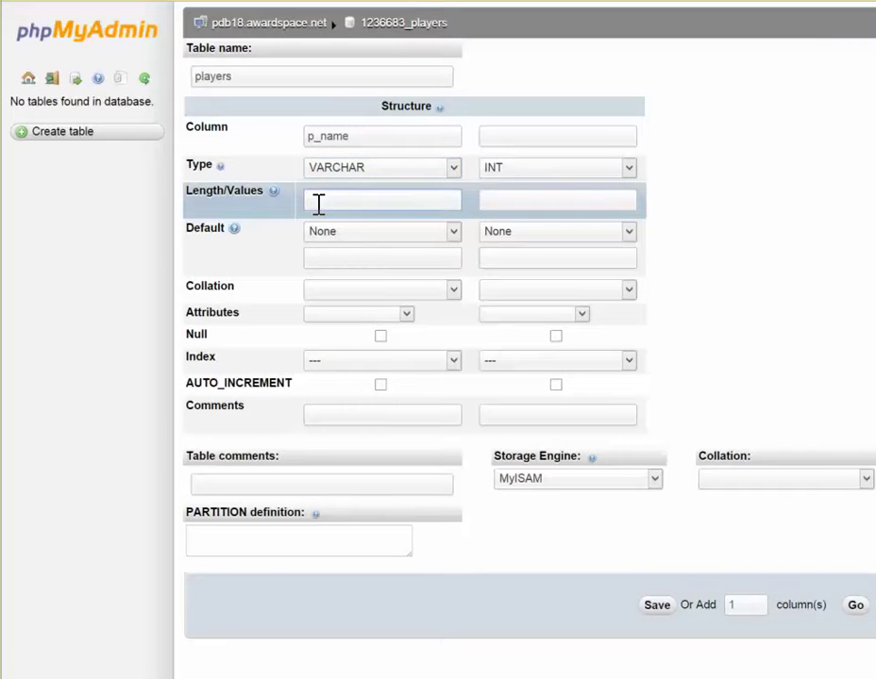
type("255")
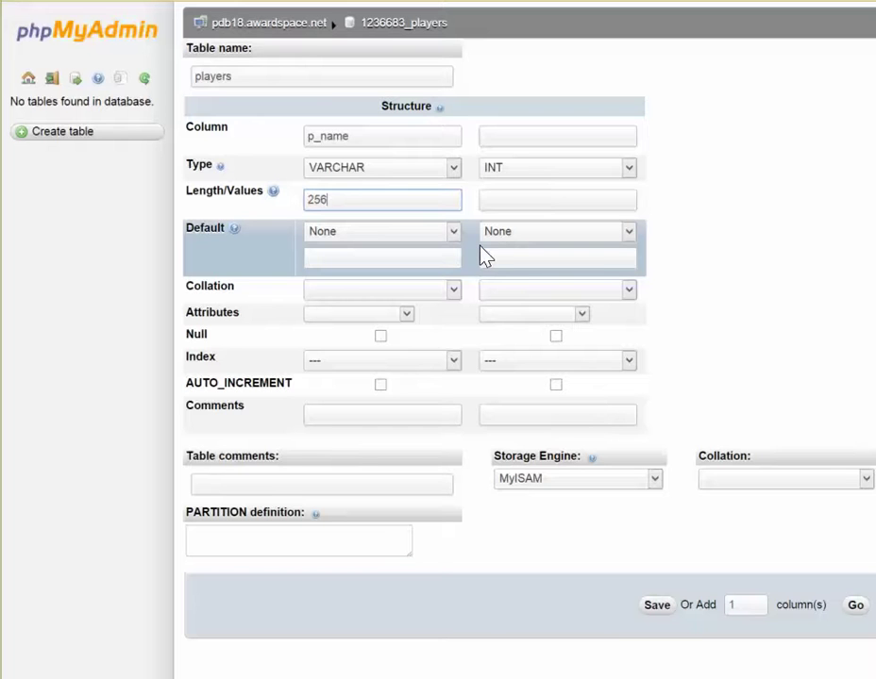
Define the second column as p_pos, type VARCHAR, length 128, and save the table
left_click(499, 137)
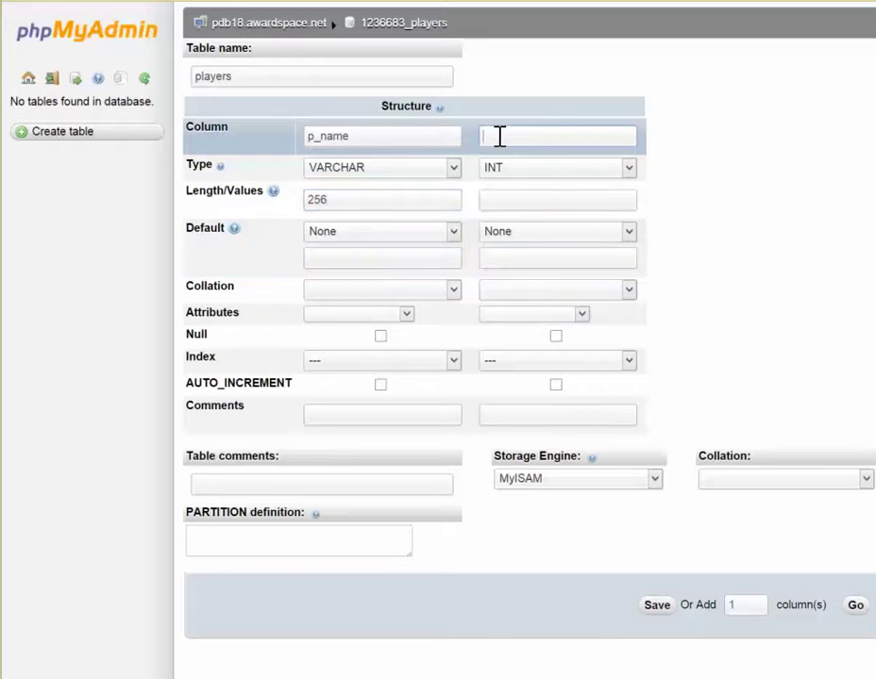
type("p_pos")
left_click(550, 182)
left_click(514, 200)
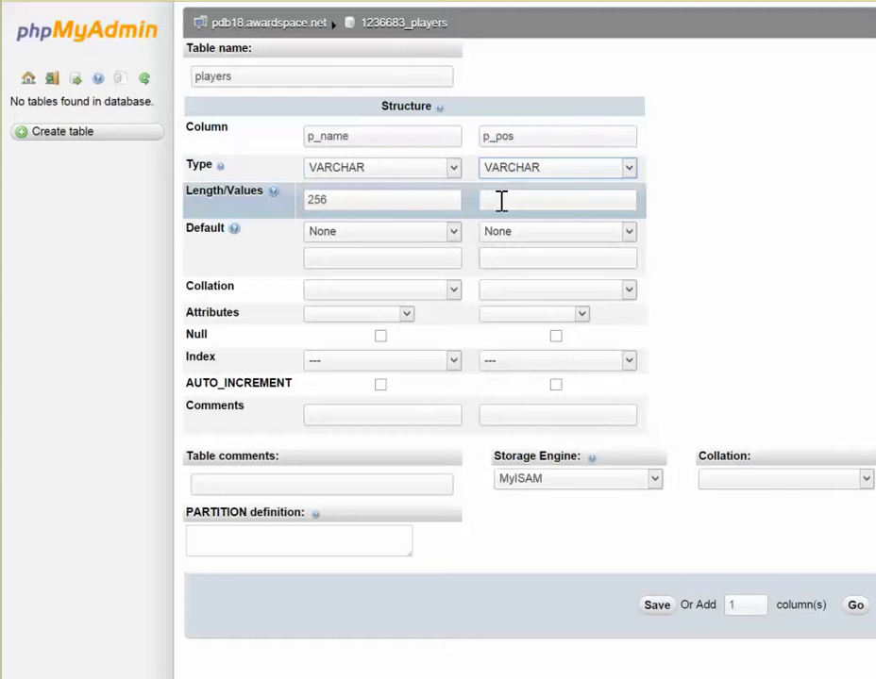
left_click(501, 200)
type("12")
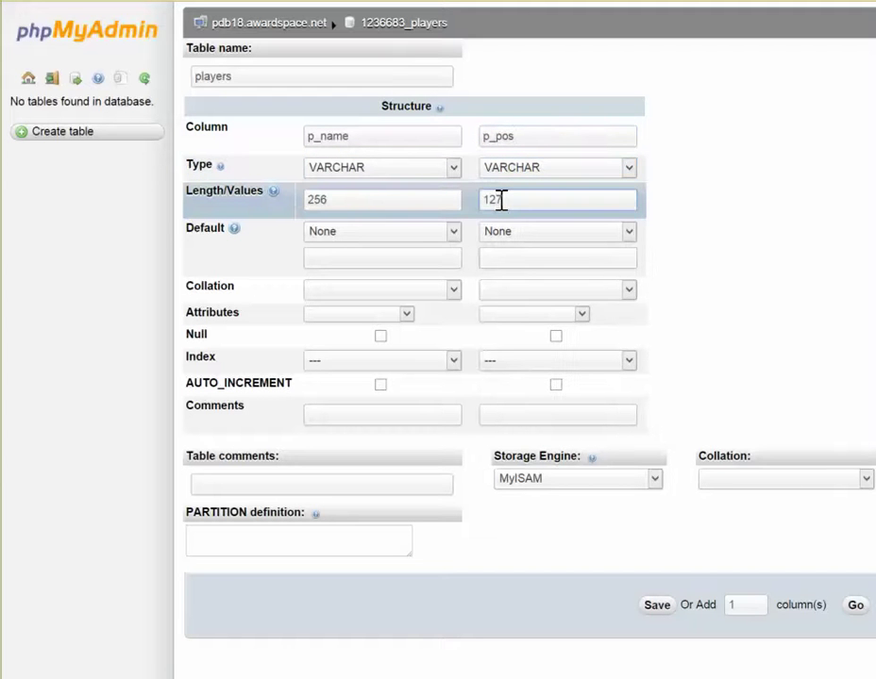
type("8")
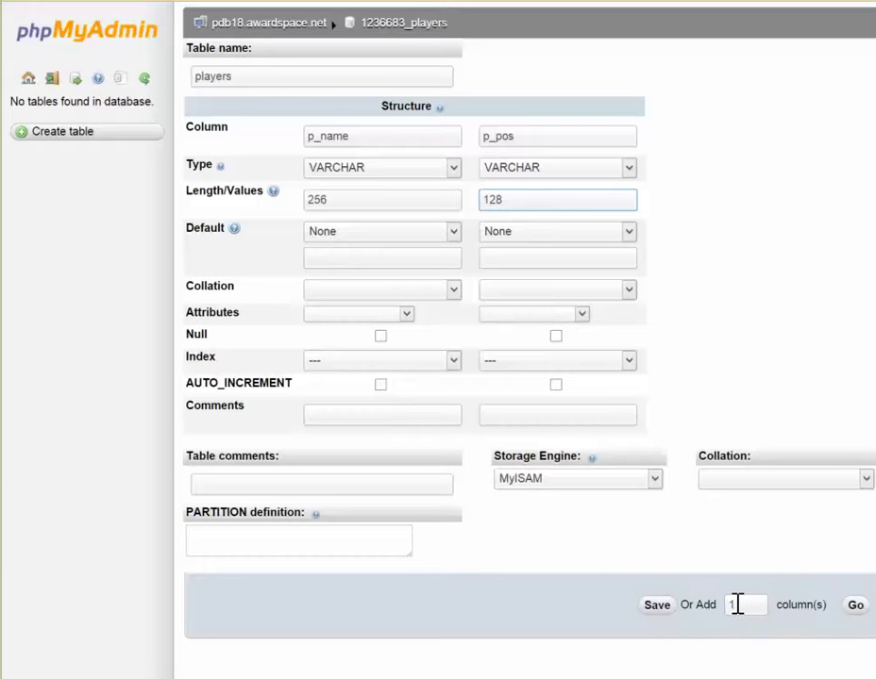
left_click(653, 608)
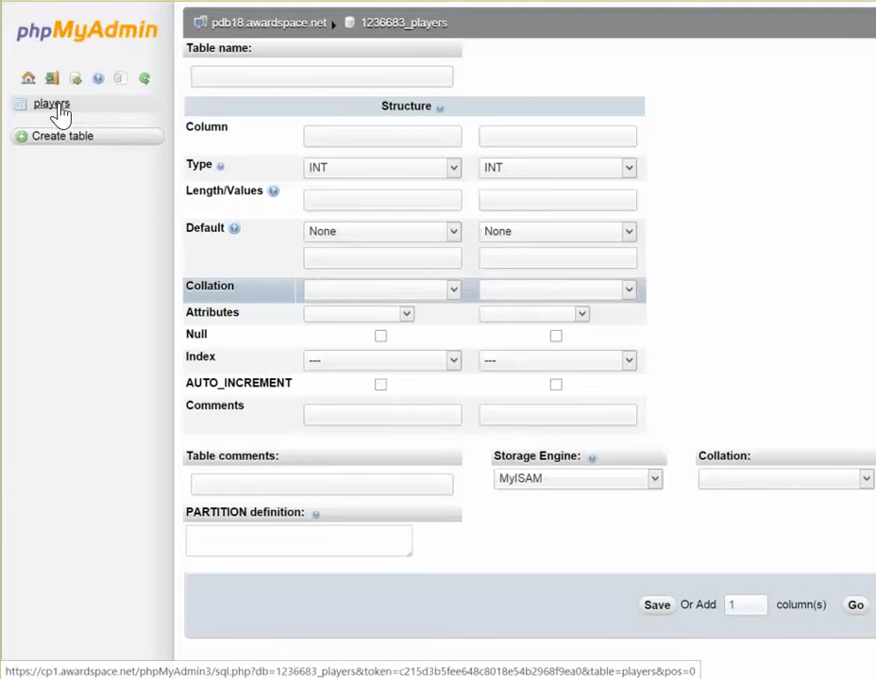
Open row insertion for the players table and fill in the first row with p_name Shawn Thornton and p_pos Forward
left_click(57, 106)
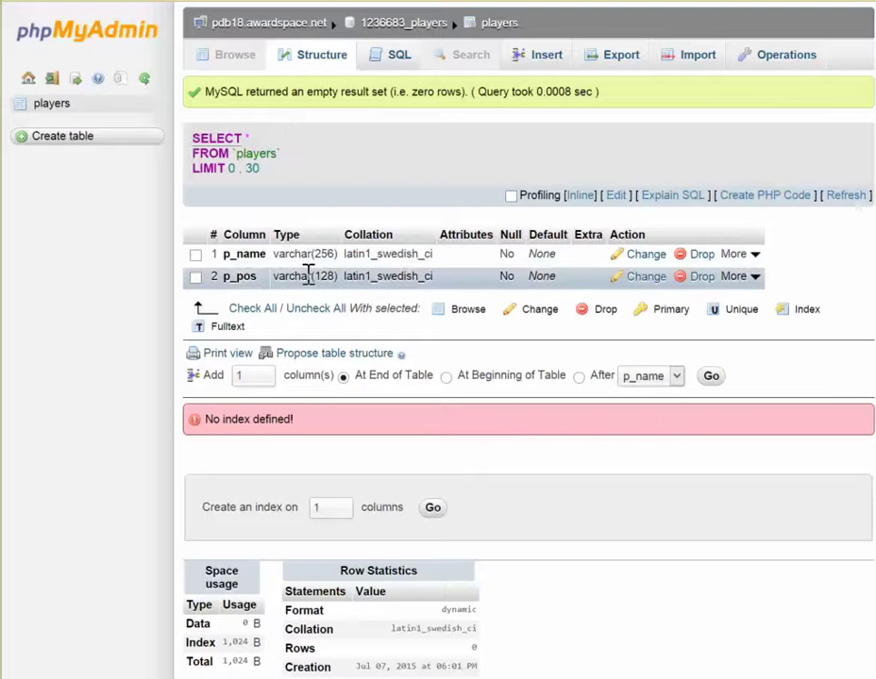
left_click(542, 61)
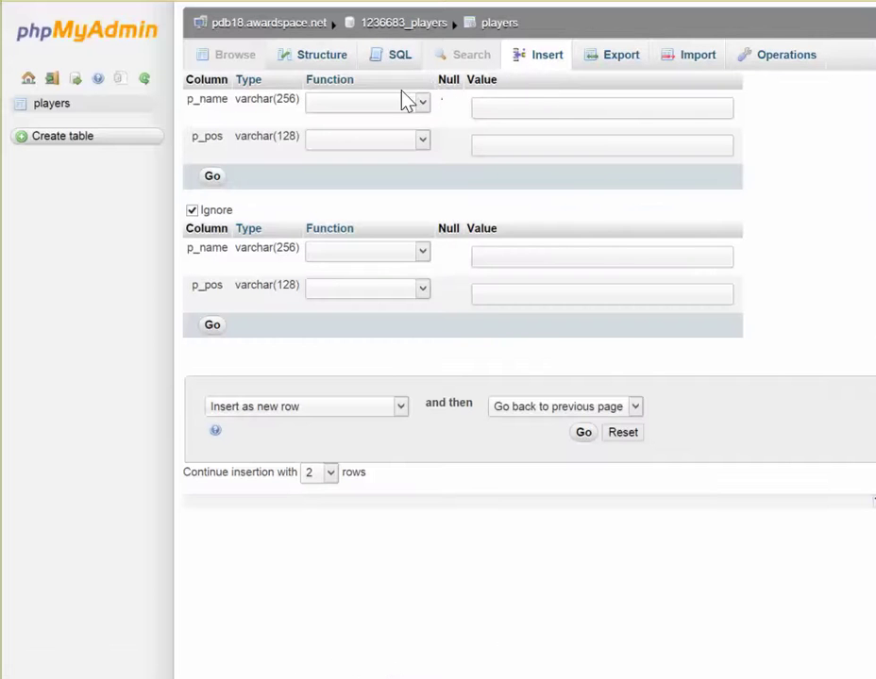
left_click(490, 108)
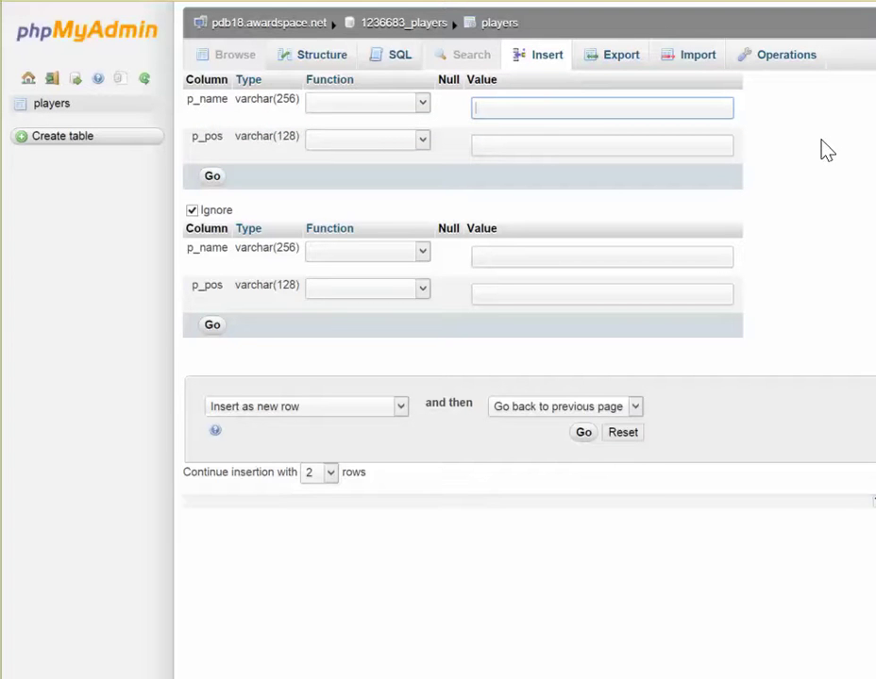
type("Shawn Thornton")
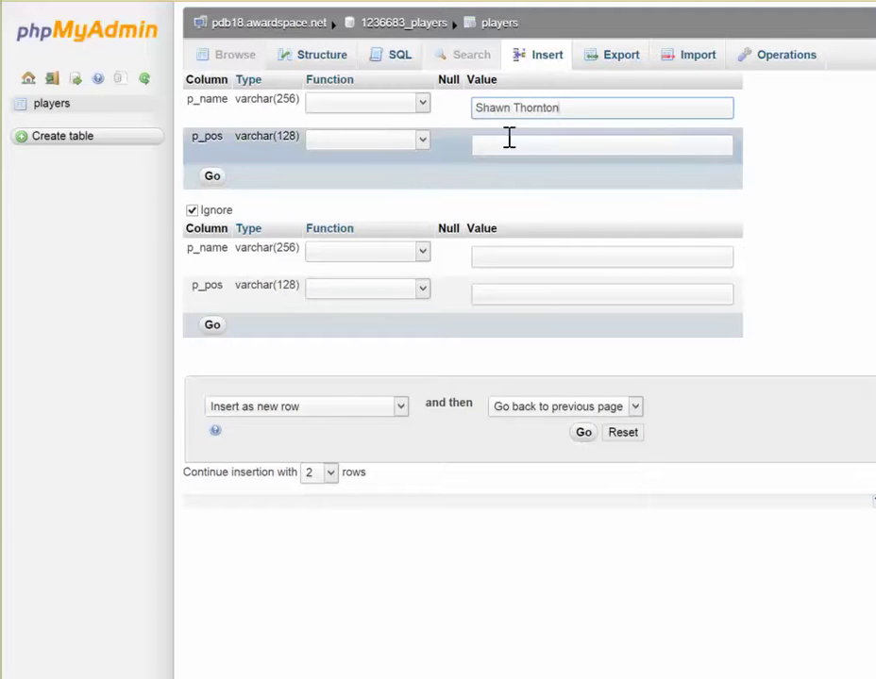
left_click(492, 144)
type("Forw")
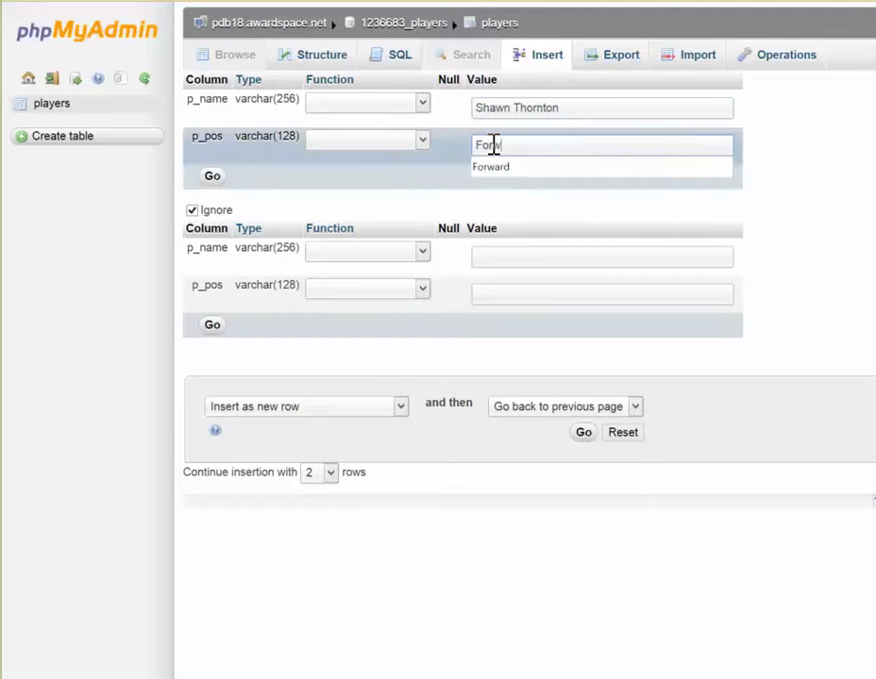
type("ard")
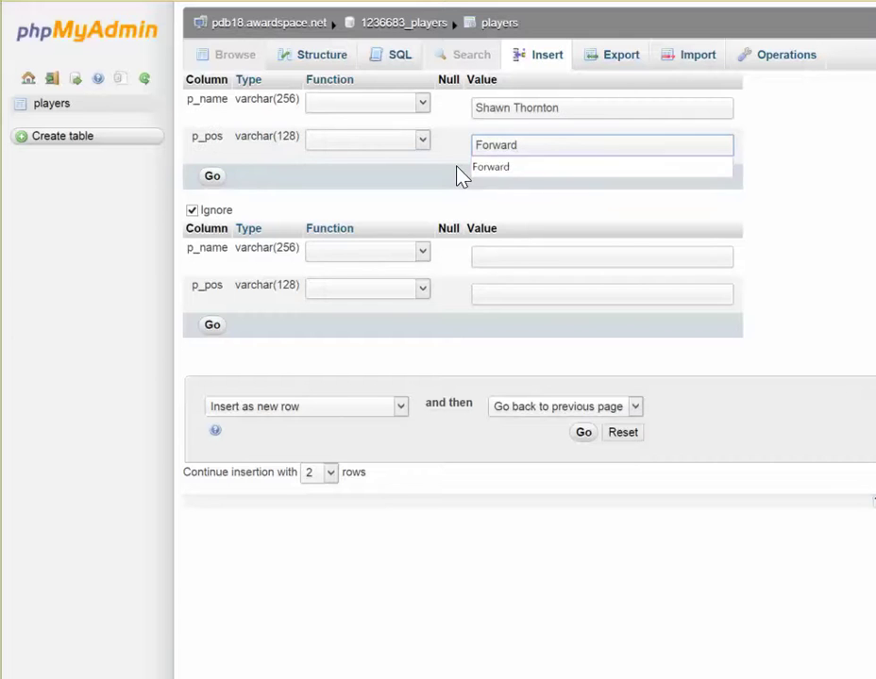
Fill in the second new row with p_name Patrice Bergeron and p_pos Forward
left_click(429, 236)
left_click(497, 256)
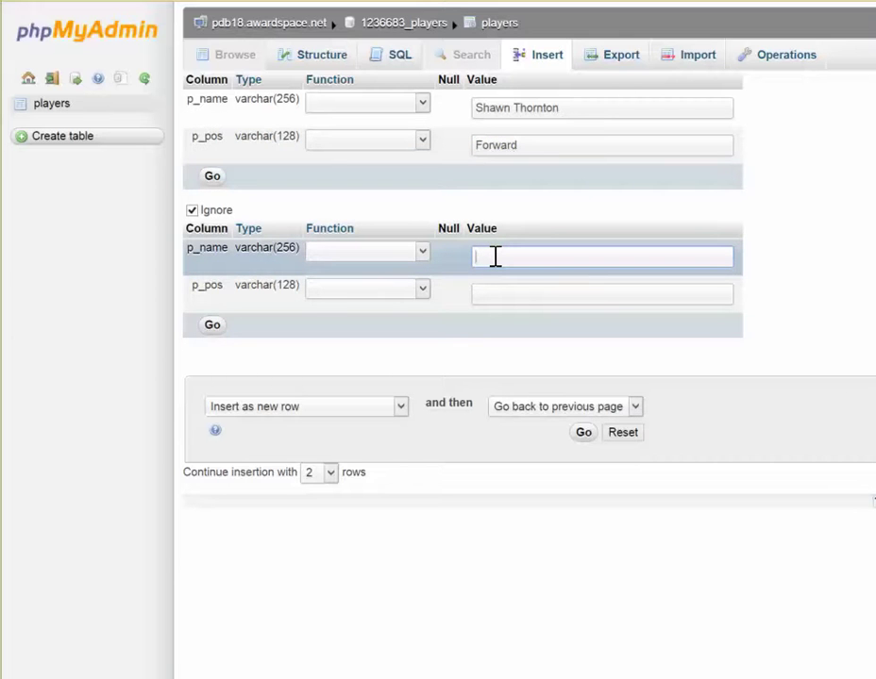
type("Patrice Bergeron")
left_click(479, 293)
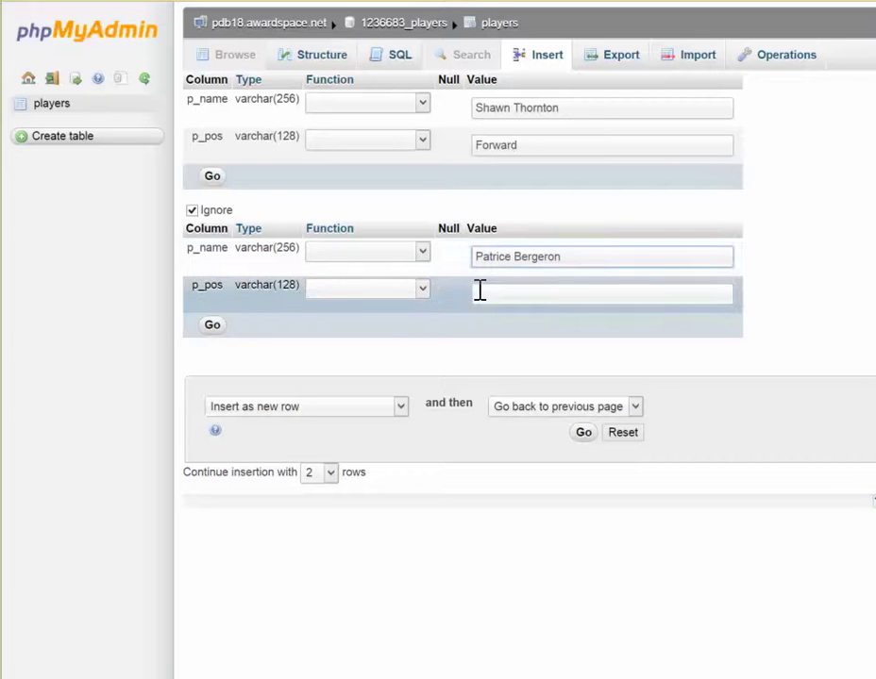
type("Forward")
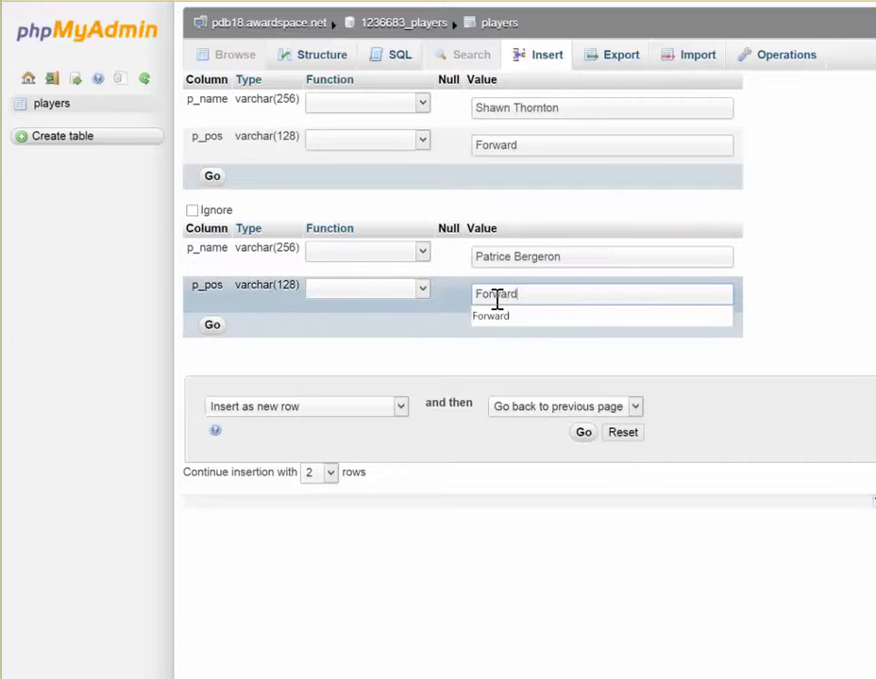
left_click(798, 303)
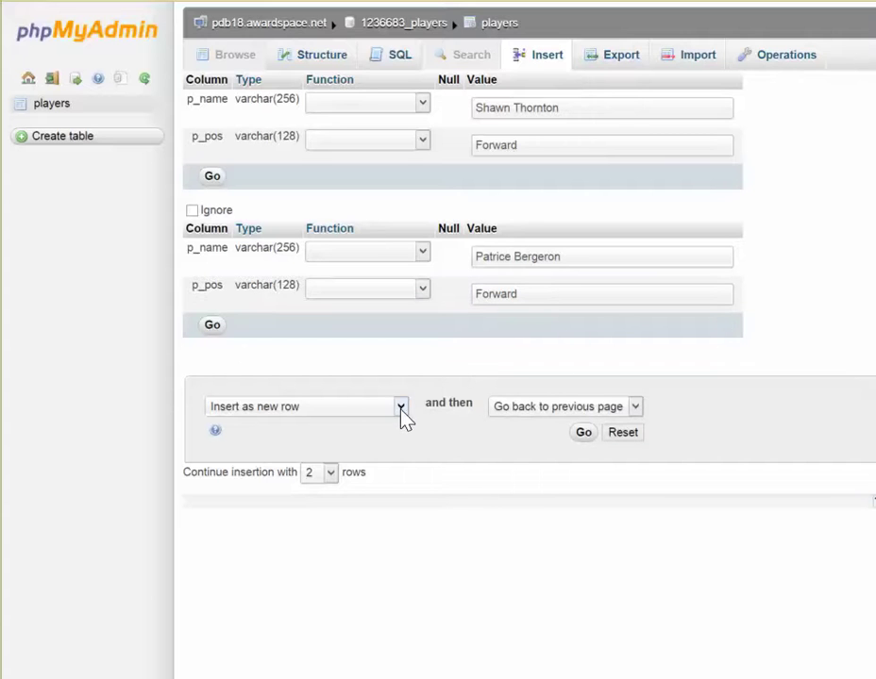
Insert the two filled-in rows into the players table and run the generated INSERT query once more
left_click(213, 330)
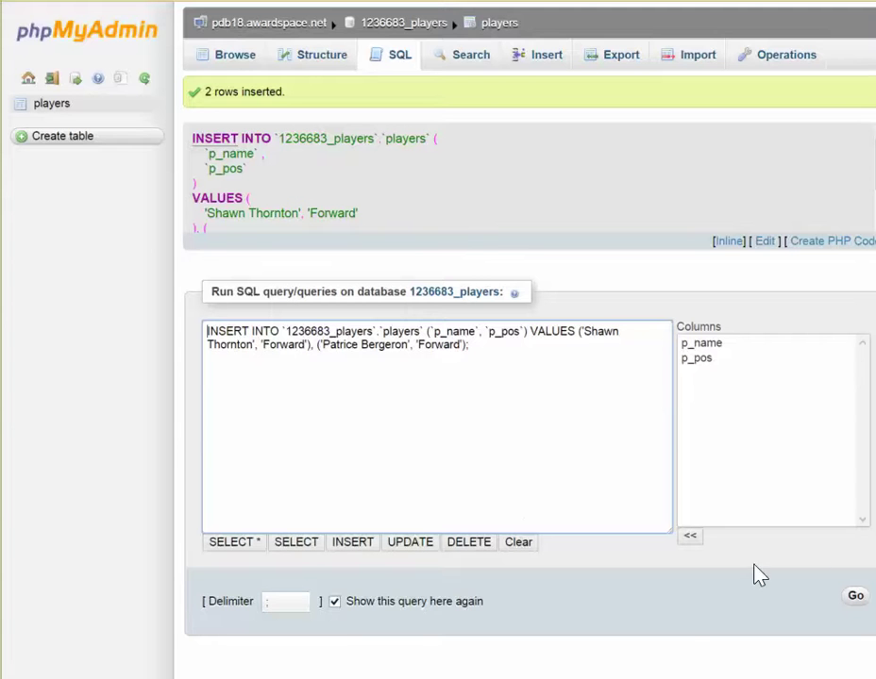
left_click(854, 600)
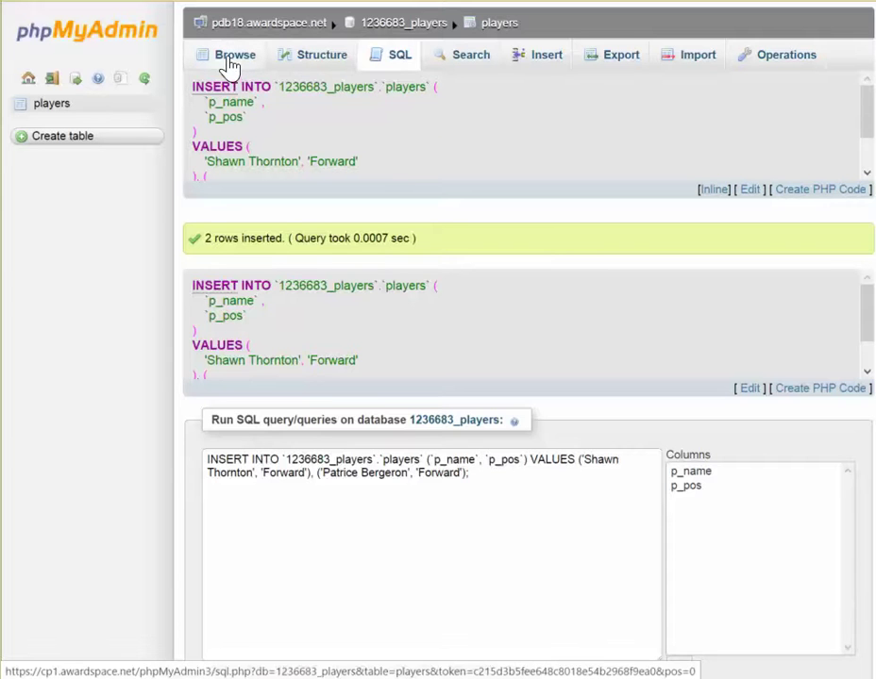
Browse the players table and delete one duplicate Shawn Thornton row and one duplicate Patrice Bergeron row
left_click(229, 58)
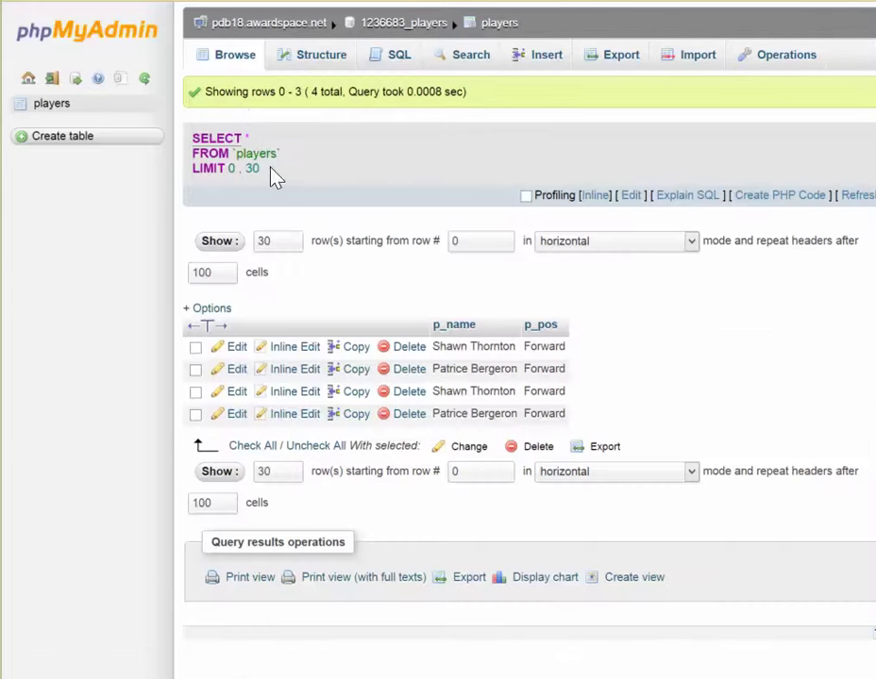
left_click(407, 393)
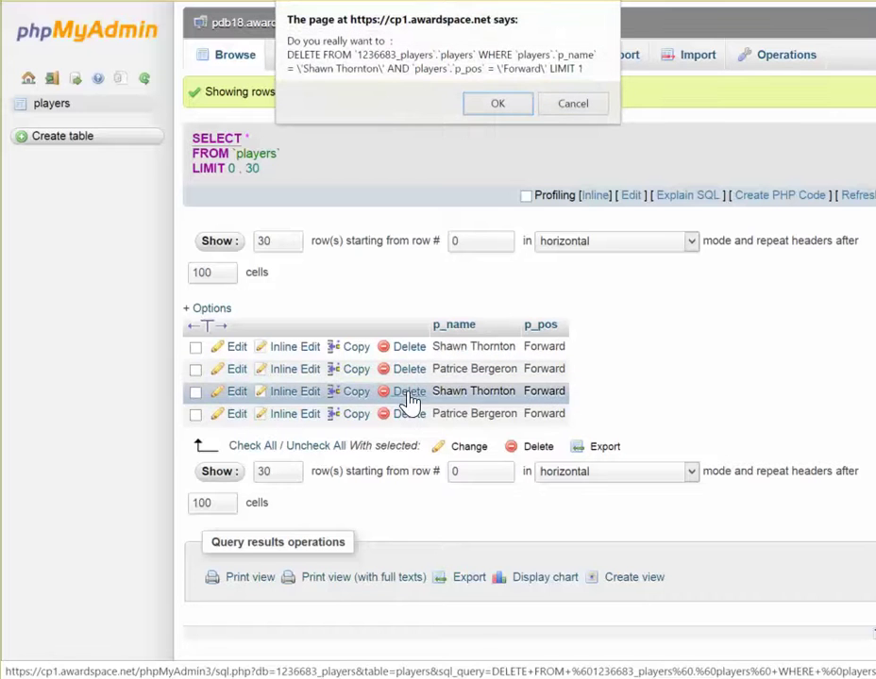
left_click(491, 107)
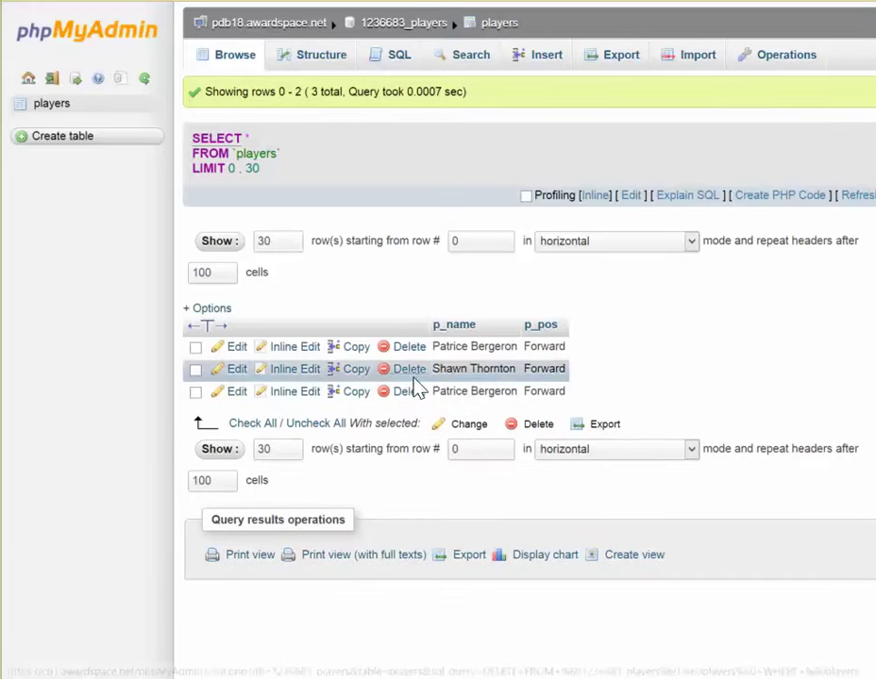
left_click(413, 389)
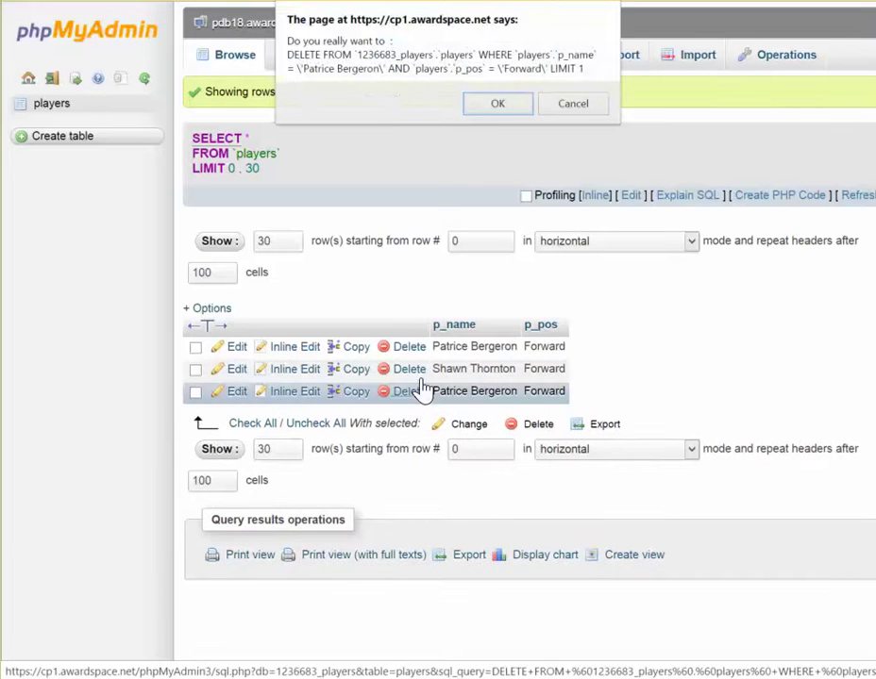
left_click(495, 105)
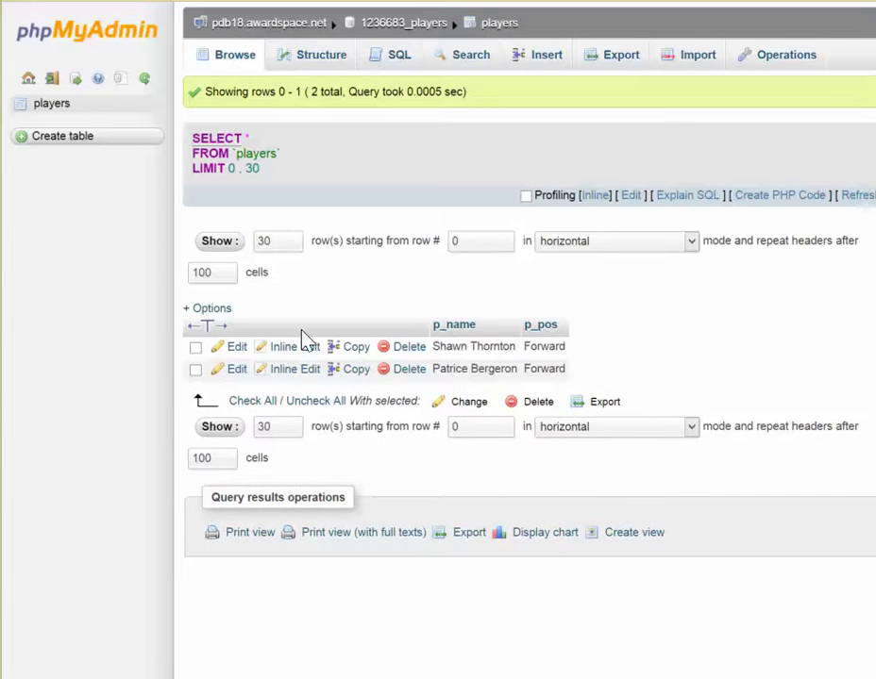
left_click(236, 351)
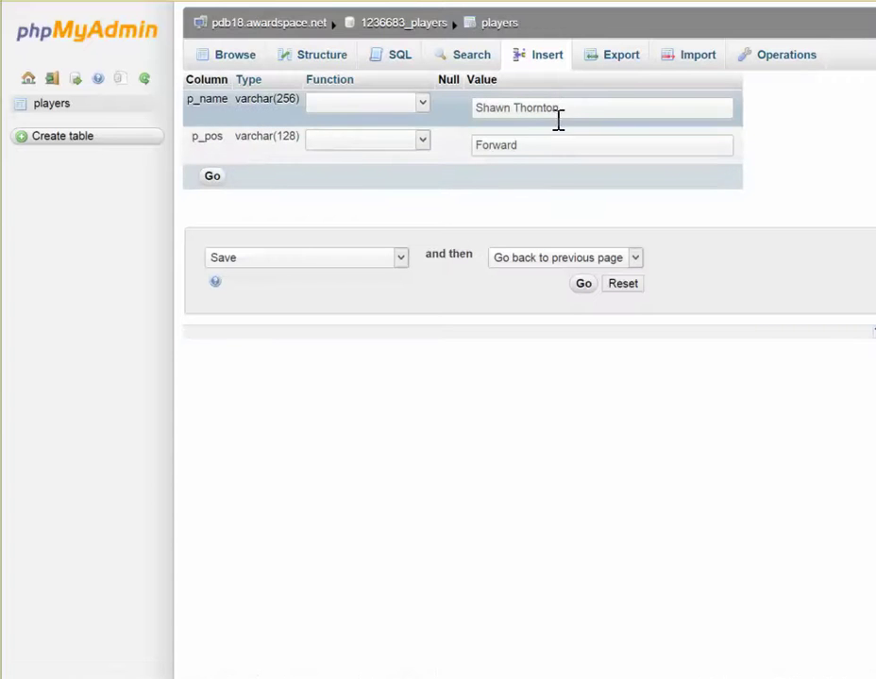
left_click(227, 57)
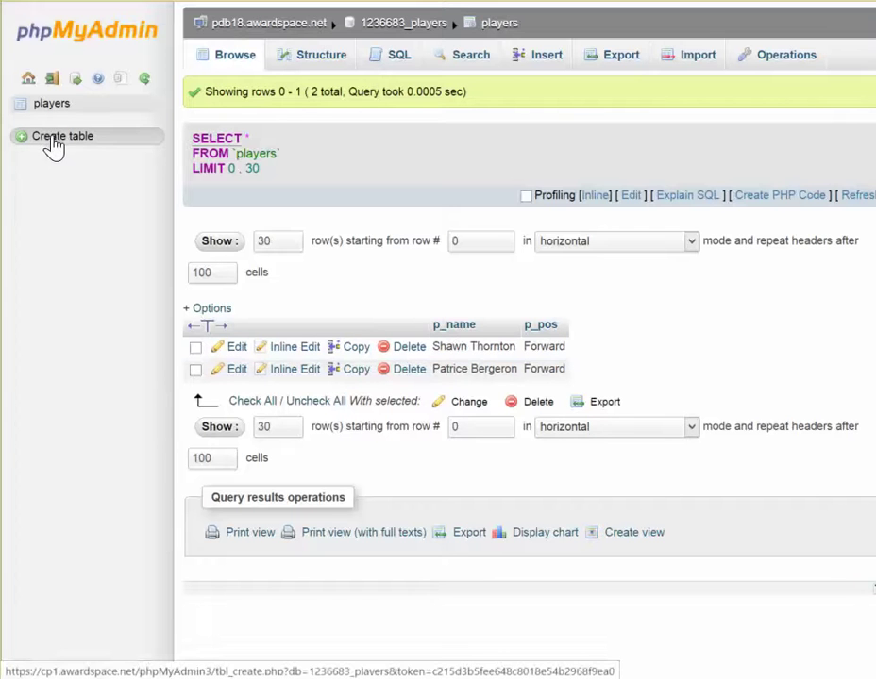
Define a new p_image column of type VARCHAR at the end of the players table and try to save it without a length
left_click(314, 58)
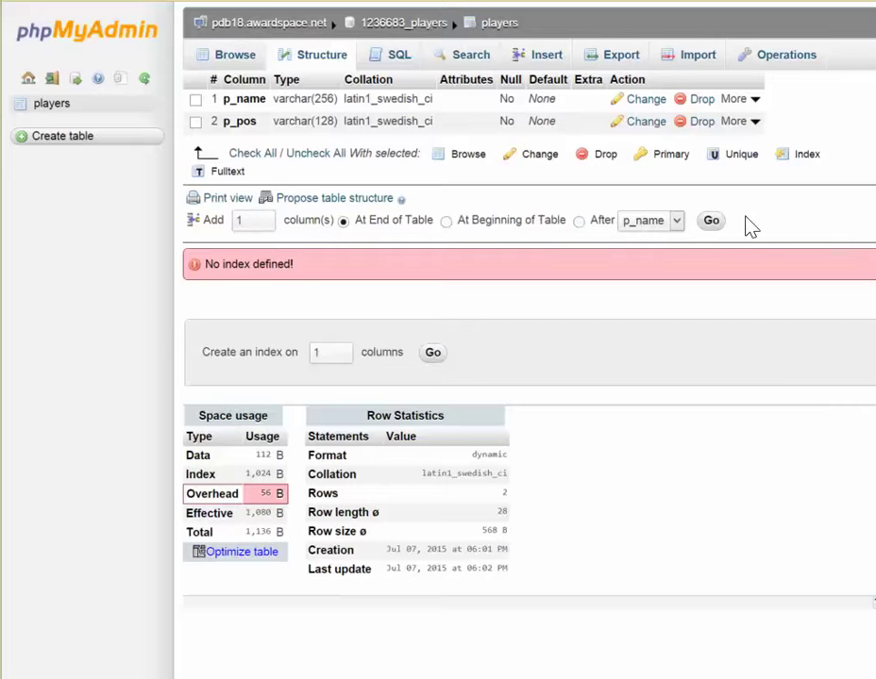
left_click(710, 223)
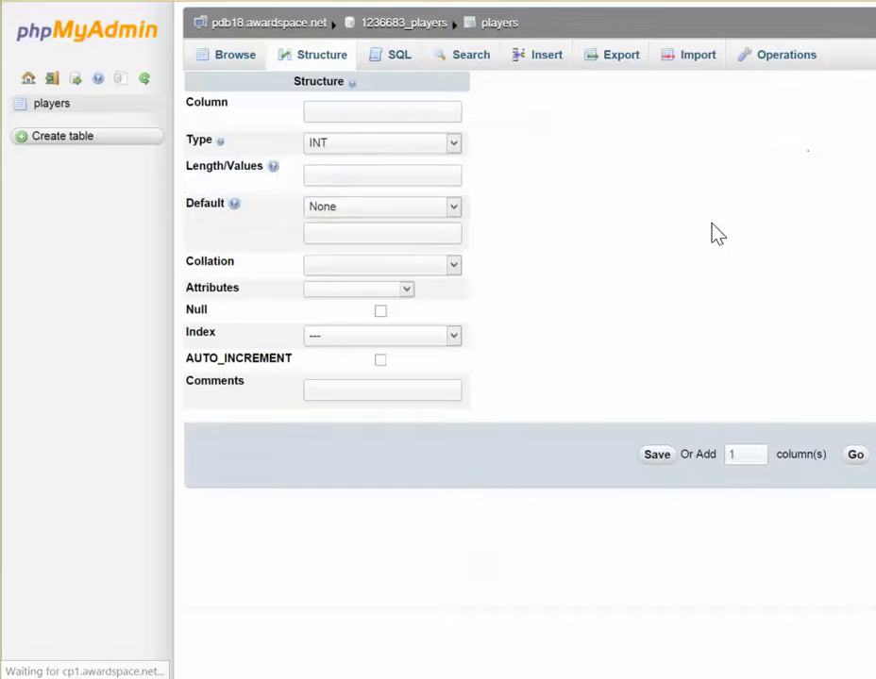
left_click(318, 110)
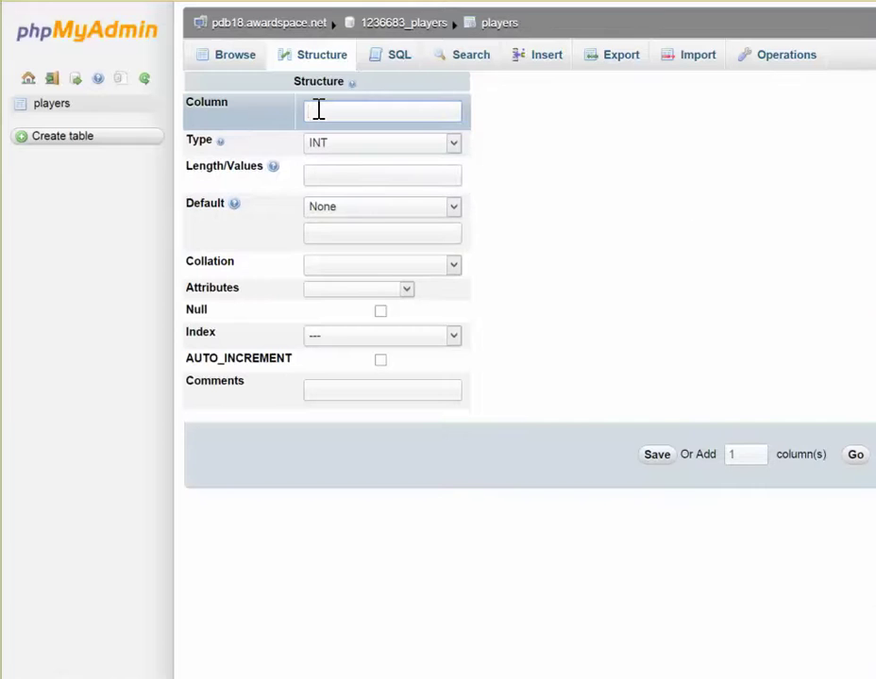
type("p_image")
left_click(453, 143)
left_click(341, 176)
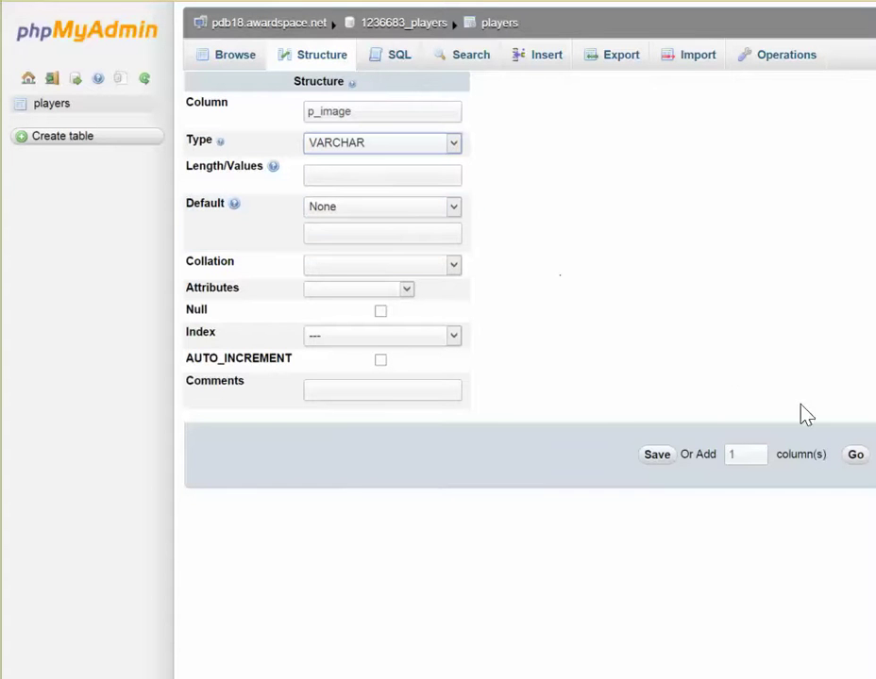
left_click(658, 463)
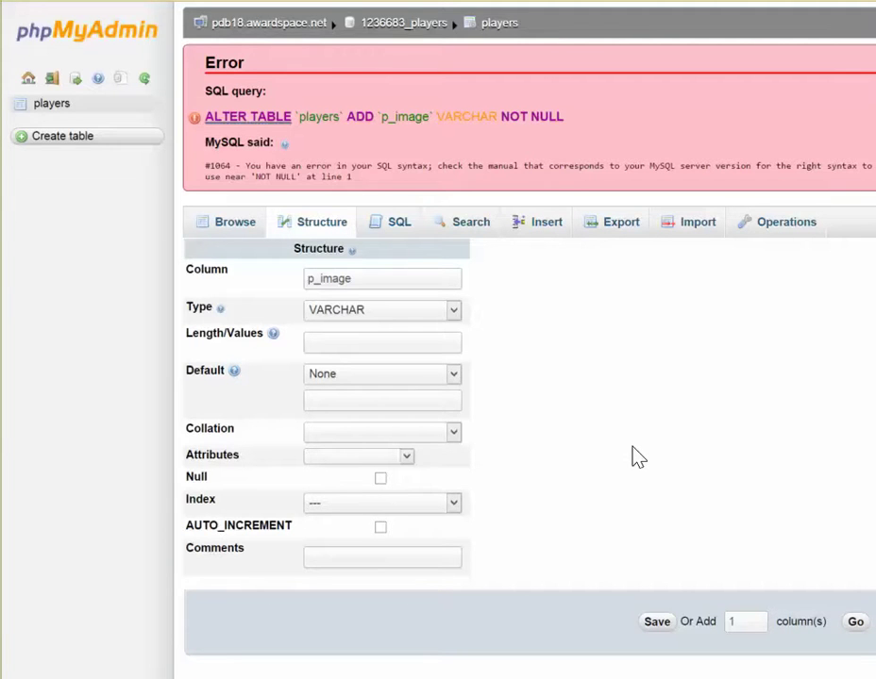
Set the p_image column's length to 256 and save the column
left_click(350, 343)
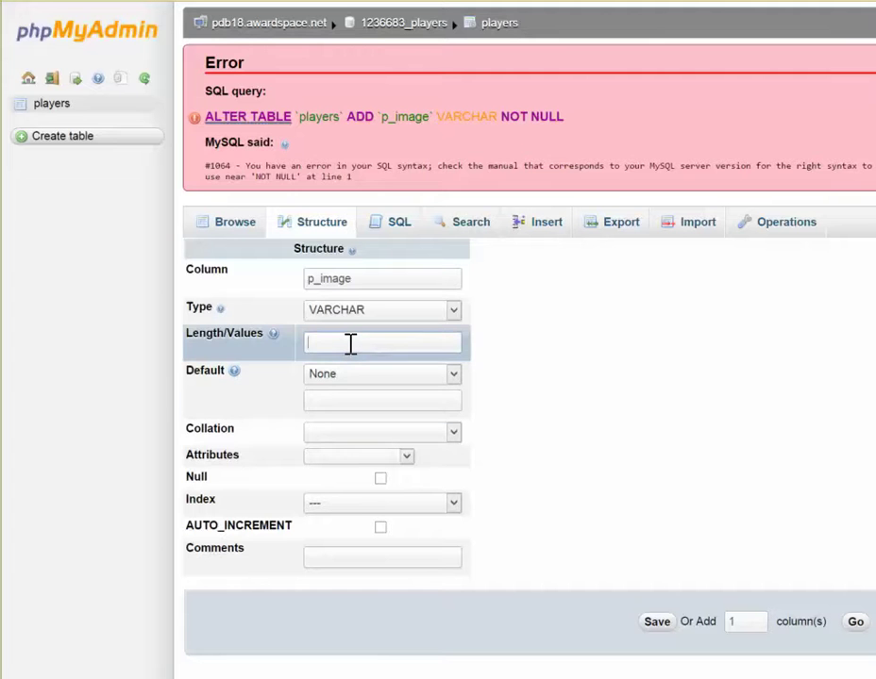
type("256")
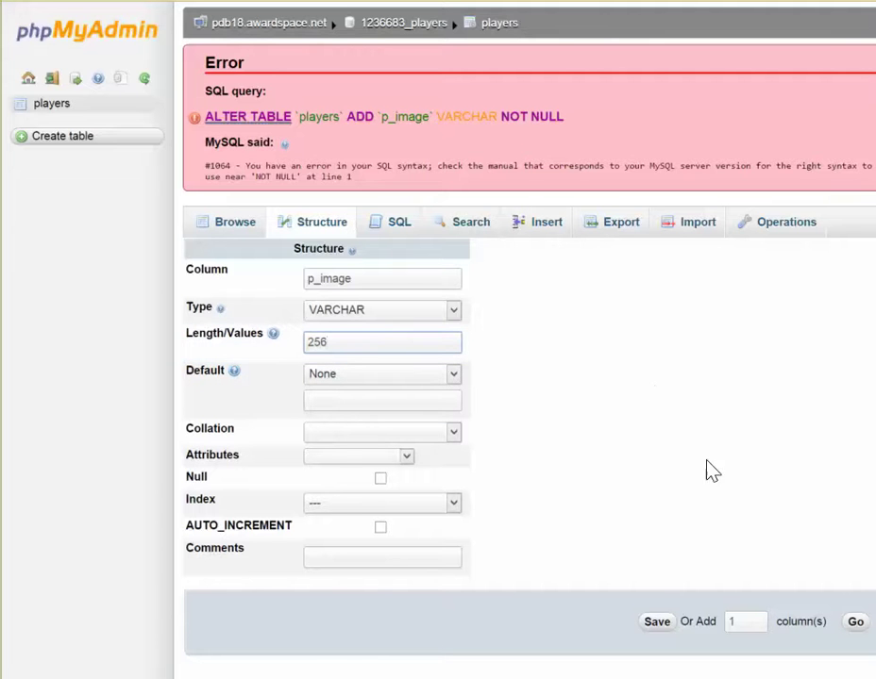
left_click(657, 624)
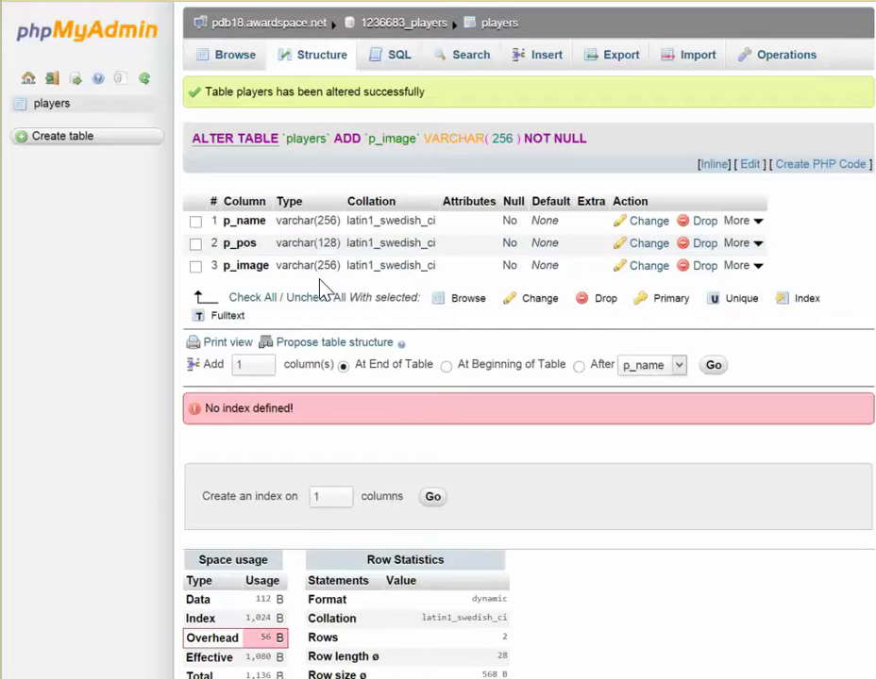
left_click(232, 61)
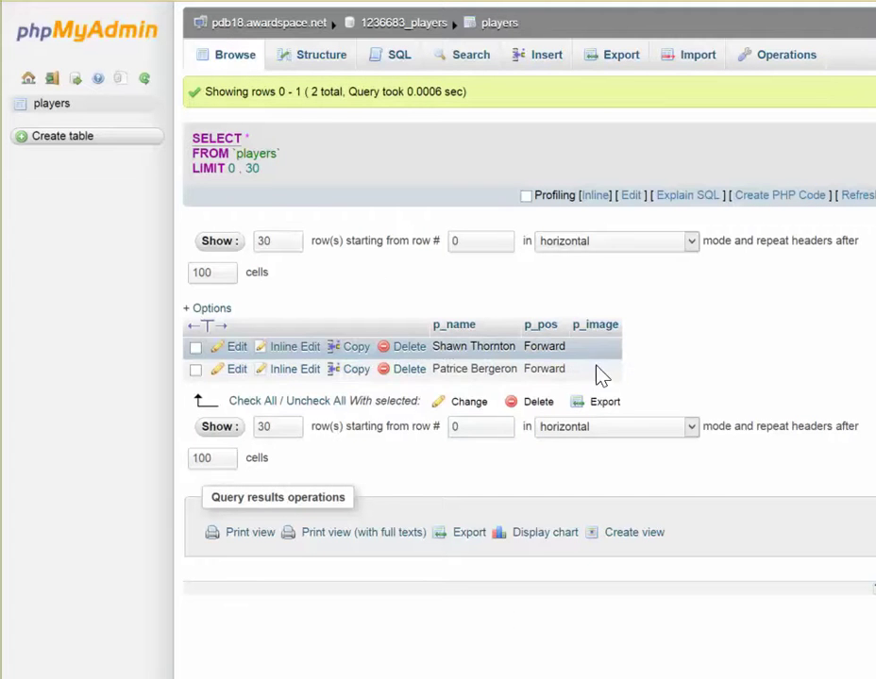
left_click(240, 349)
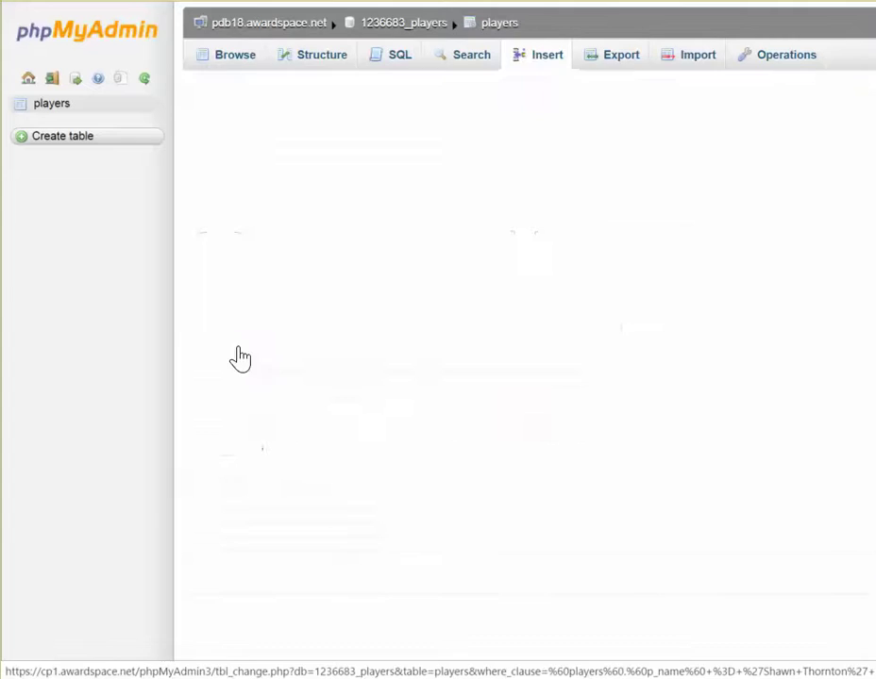
left_click(487, 185)
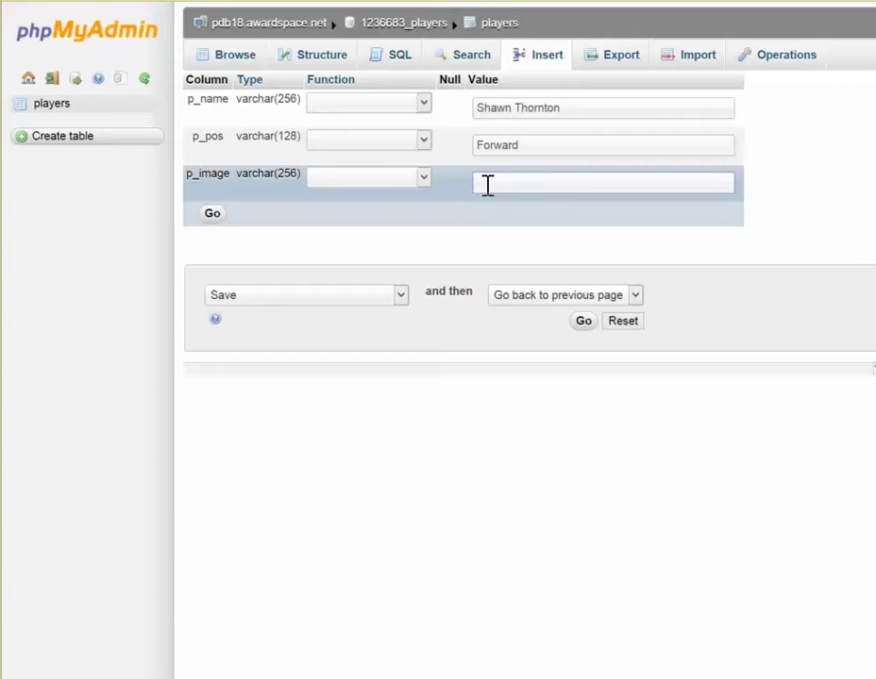
type("http://")
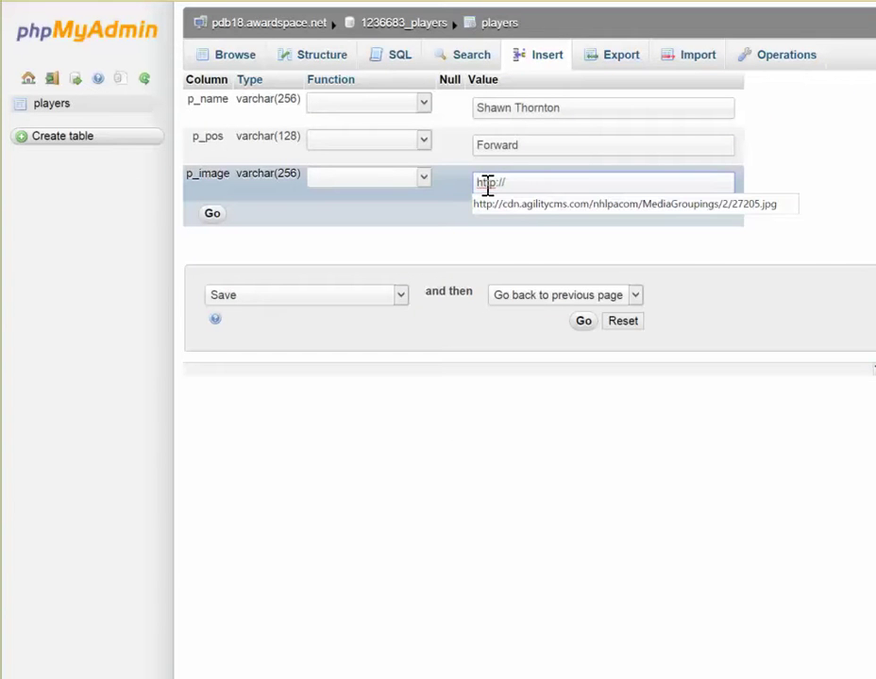
left_click(528, 205)
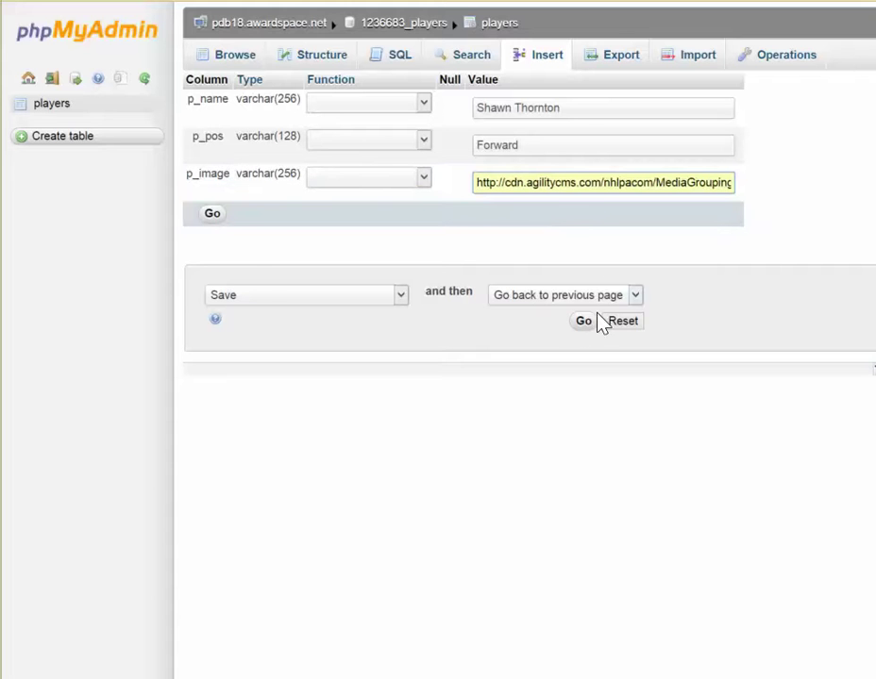
left_click(212, 217)
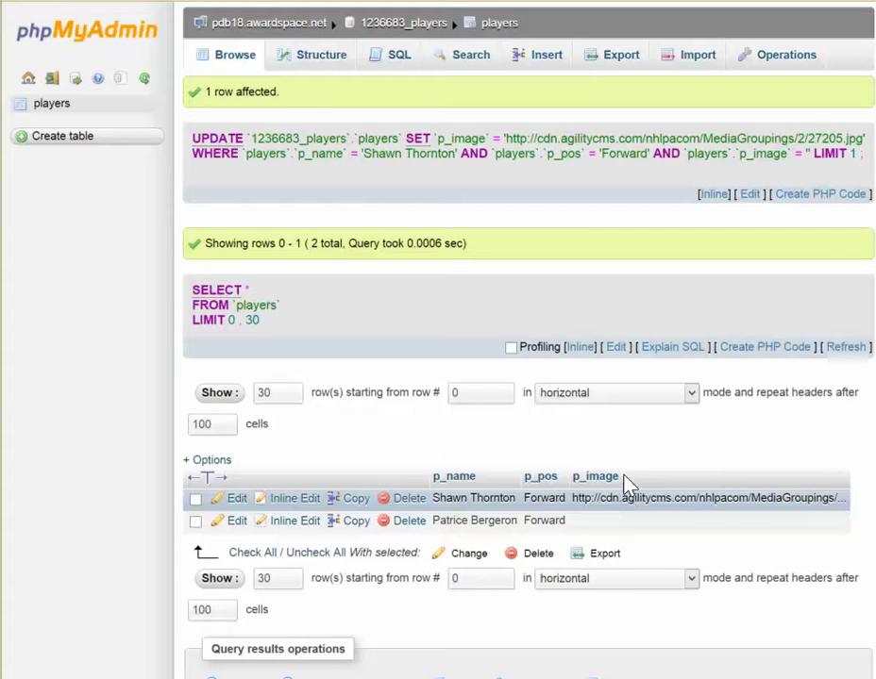
View the server's database list and the players database's tables, and switch back to the AwardSpace MySQL database management page
left_click(28, 83)
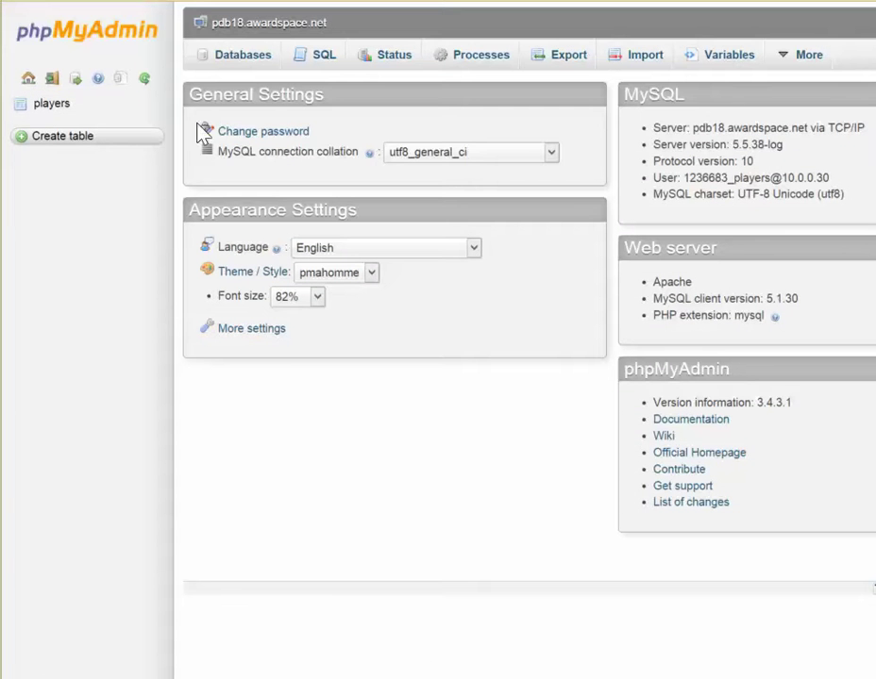
left_click(246, 61)
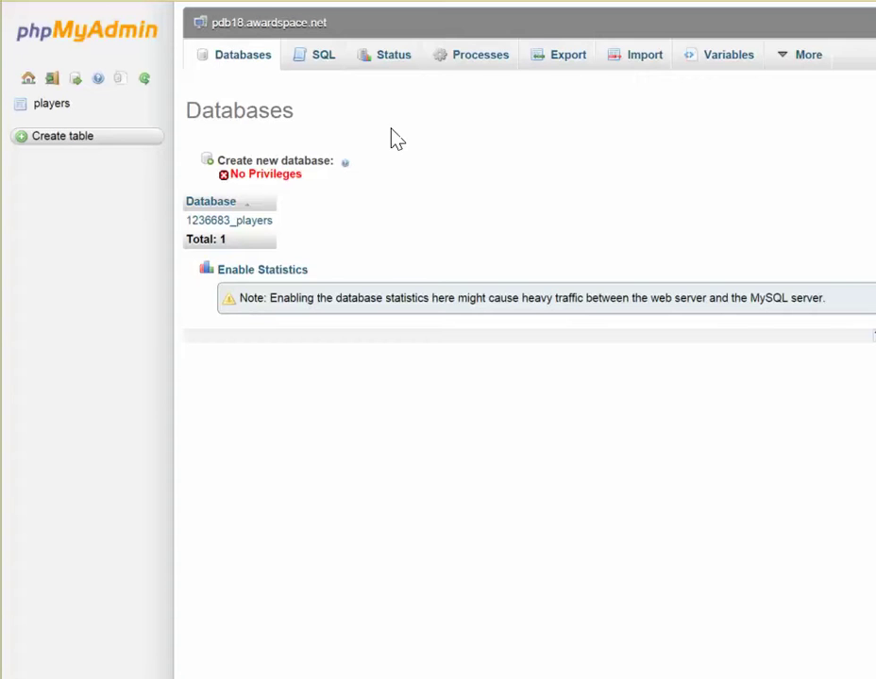
left_click(226, 221)
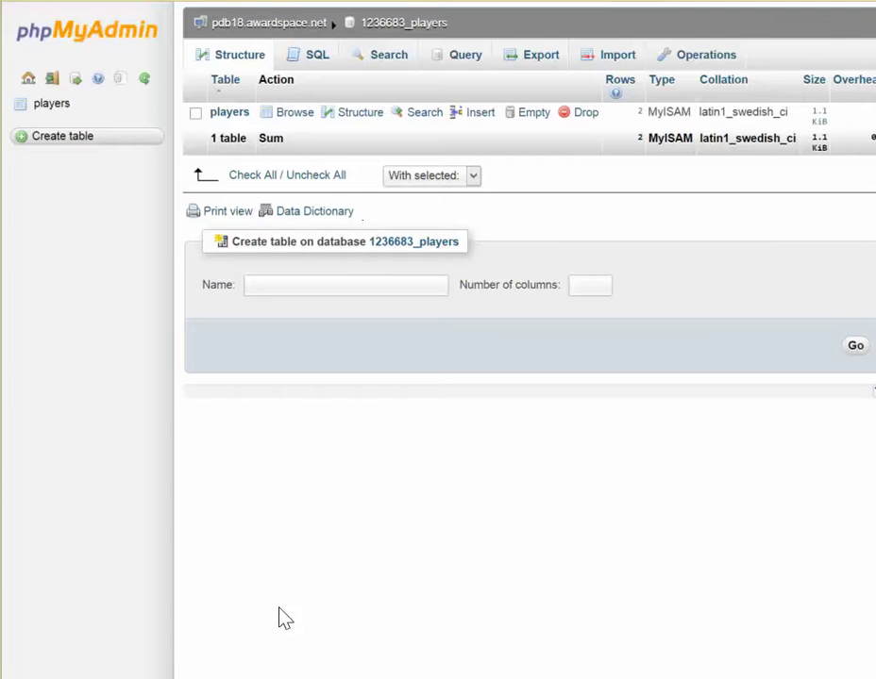
key("alt+Left")
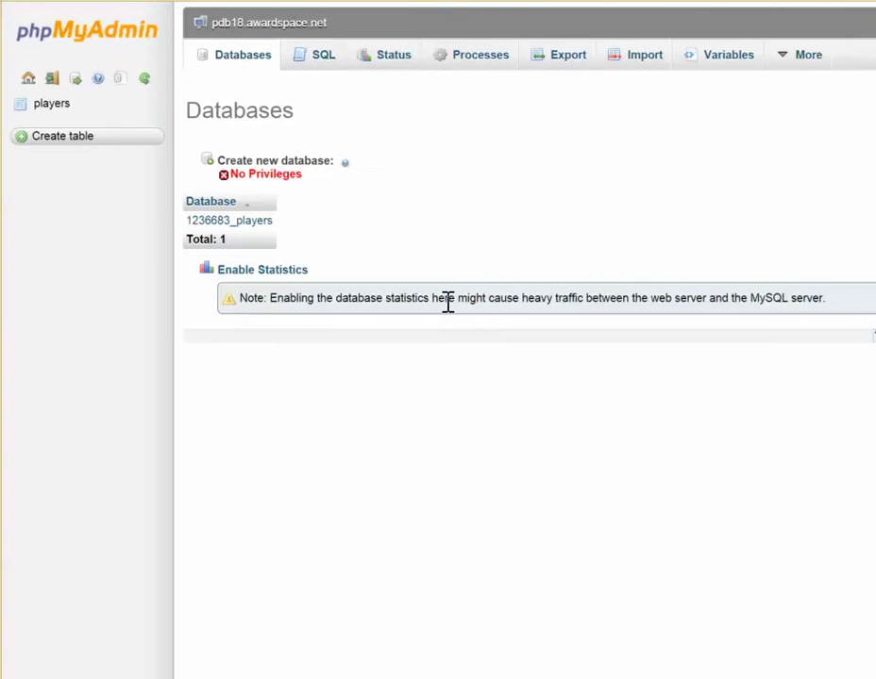
key("ctrl+shift+Tab")
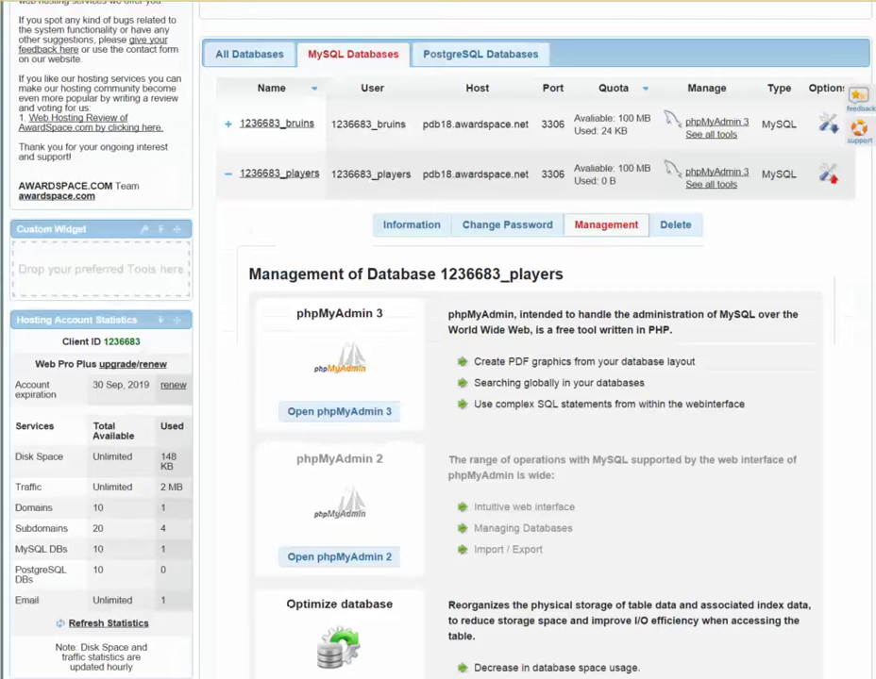